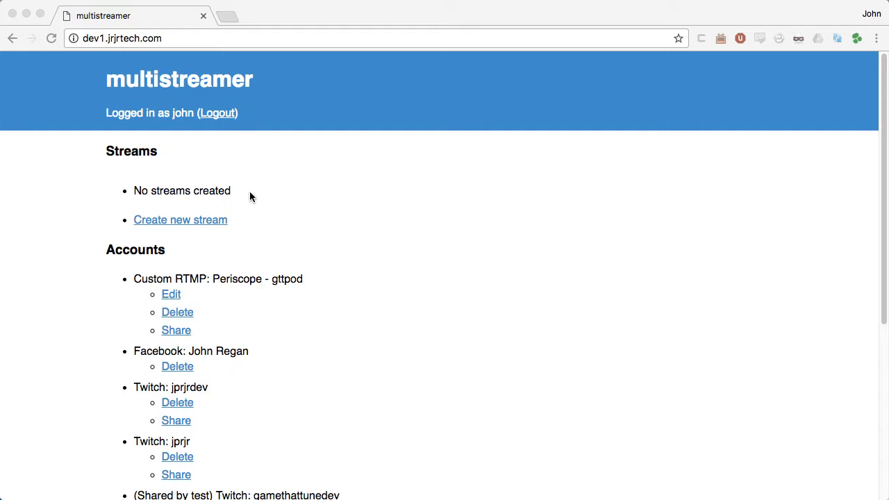
Step: Sign out using the Logout link in the dashboard header
{"action": "left_click", "coordinate": [215, 115]}
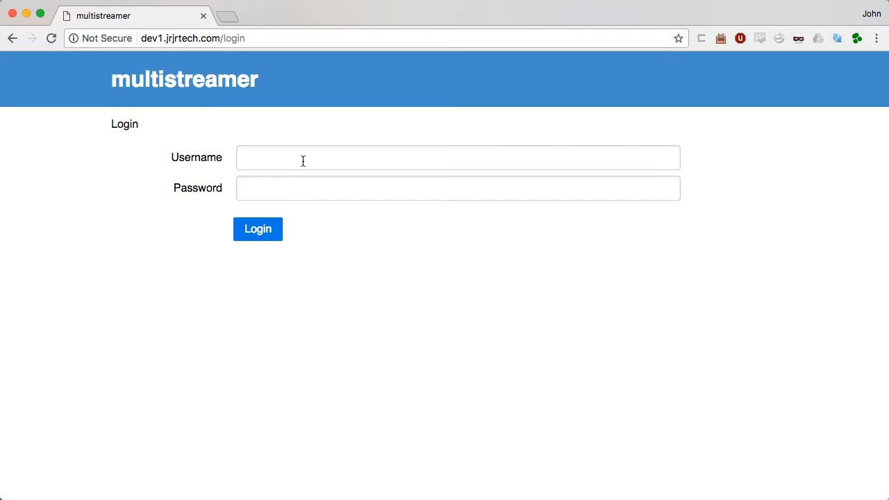
Step: Log back in with the account's username and password
{"action": "left_click", "coordinate": [303, 160]}
{"action": "type", "text": "john"}
{"action": "key", "text": "Tab"}
{"action": "type", "text": "••••••••••"}
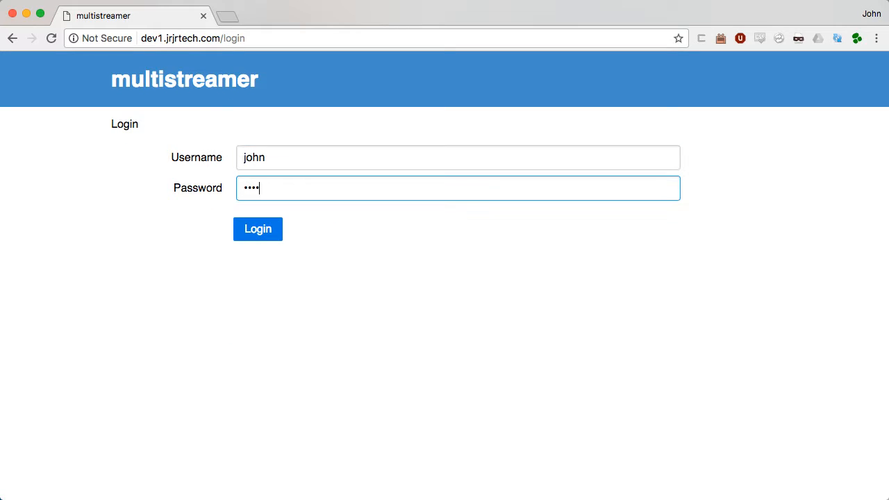
{"action": "key", "text": "Return"}
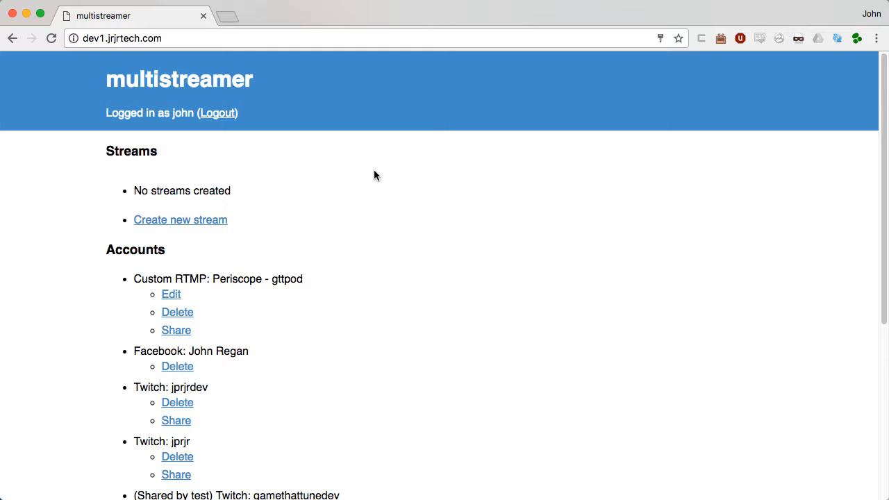
Step: Review the dashboard's empty Streams list and the linked streaming accounts
{"action": "double_click", "coordinate": [140, 150]}
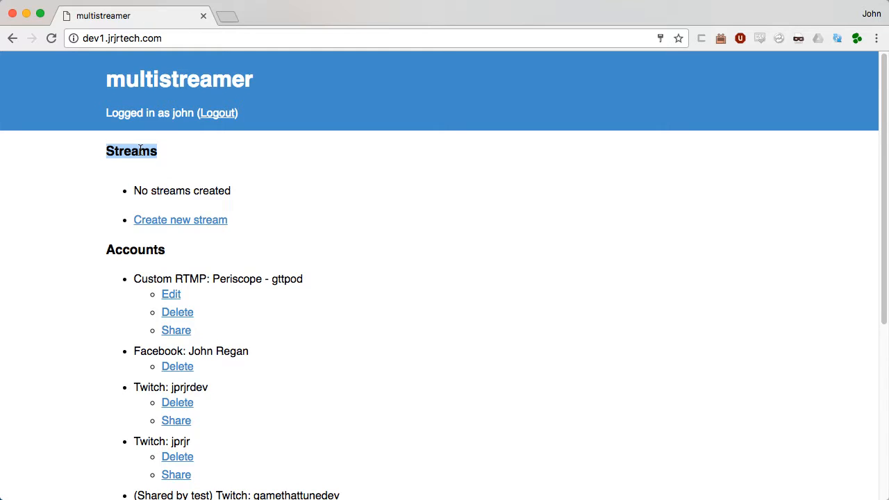
{"action": "left_click", "coordinate": [133, 250]}
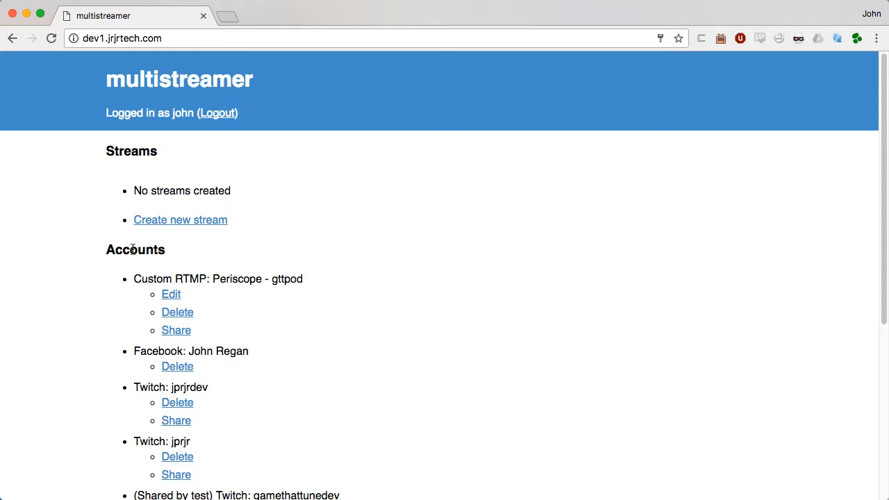
{"action": "scroll", "coordinate": [133, 250], "scroll_direction": "down", "scroll_amount": 5}
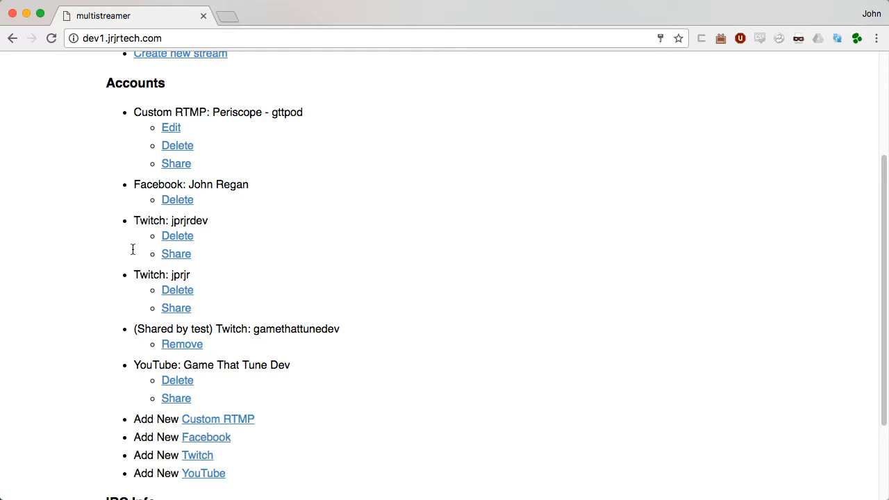
{"action": "scroll", "coordinate": [133, 249], "scroll_direction": "up", "scroll_amount": 3}
{"action": "scroll", "coordinate": [133, 249], "scroll_direction": "down", "scroll_amount": 6}
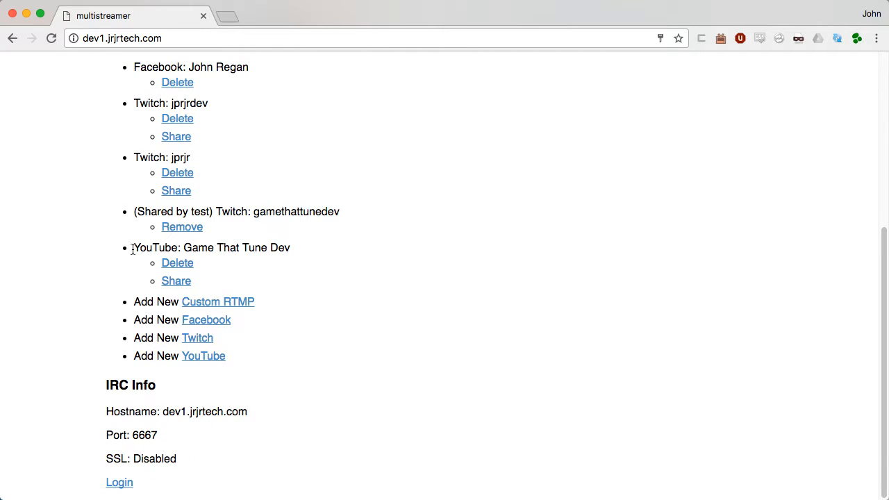
{"action": "scroll", "coordinate": [133, 249], "scroll_direction": "up", "scroll_amount": 2}
{"action": "scroll", "coordinate": [133, 249], "scroll_direction": "up", "scroll_amount": 5}
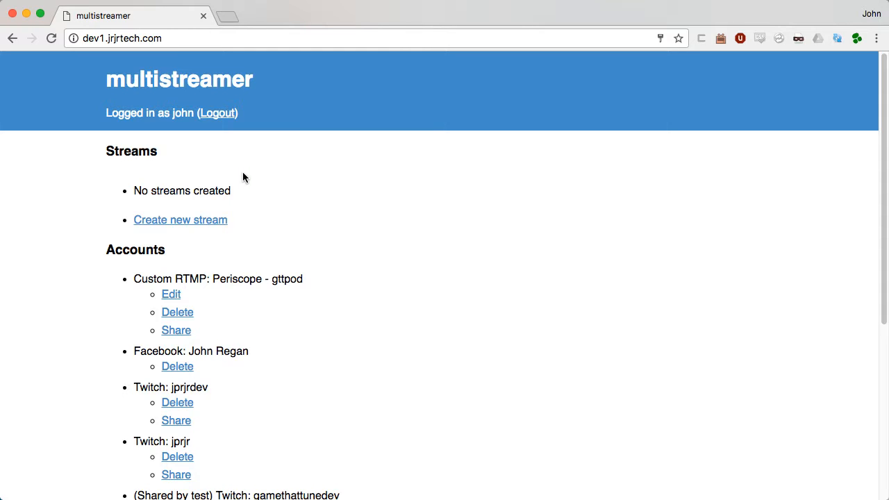
{"action": "scroll", "coordinate": [242, 177], "scroll_direction": "down", "scroll_amount": 5}
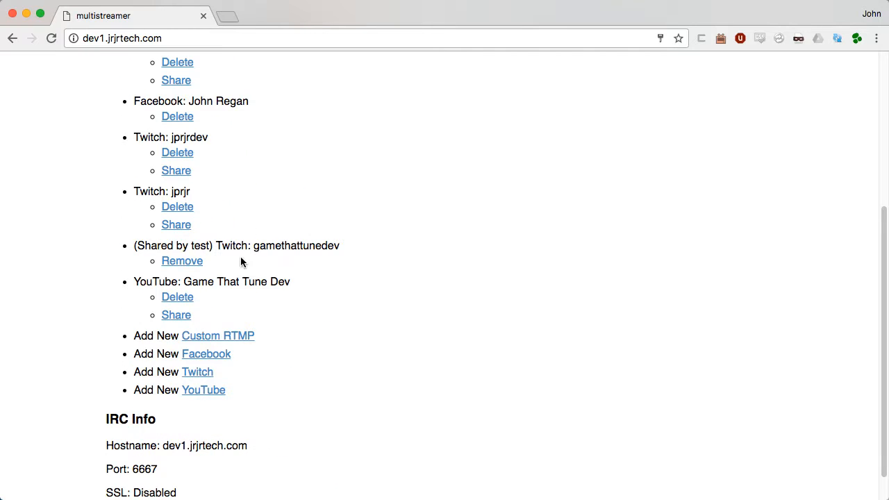
{"action": "left_click", "coordinate": [194, 375]}
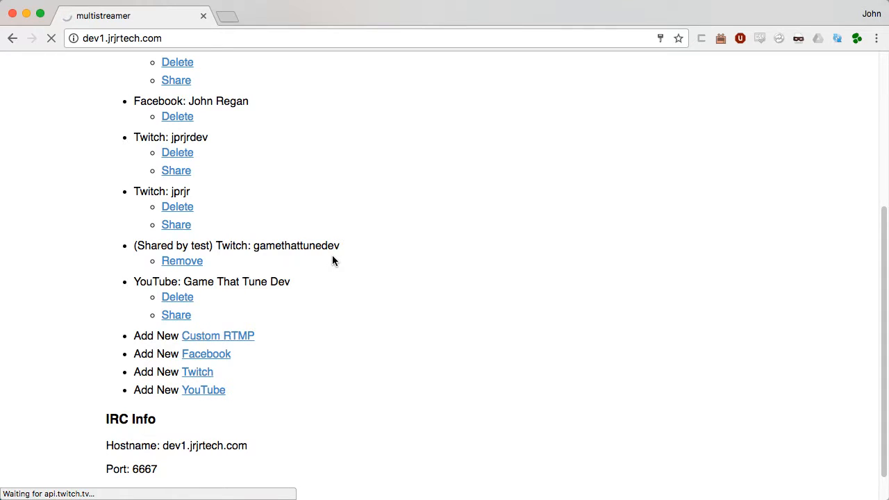
{"action": "left_click", "coordinate": [211, 373]}
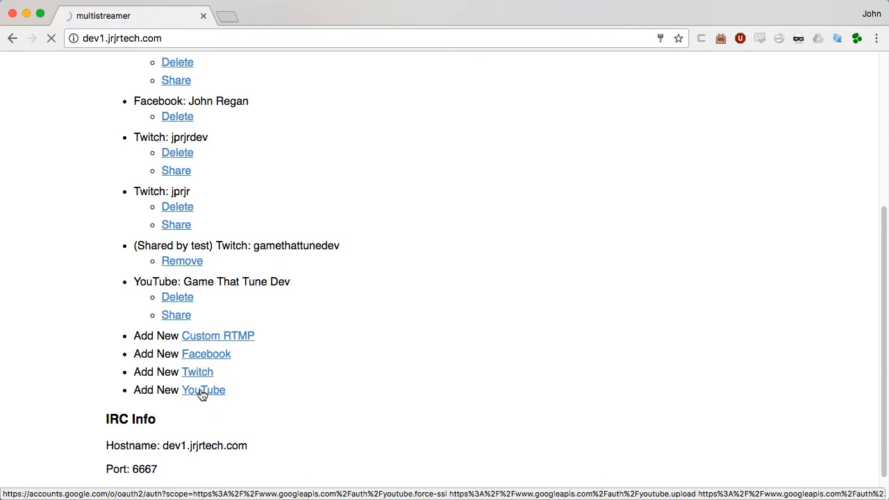
{"action": "left_click", "coordinate": [202, 392]}
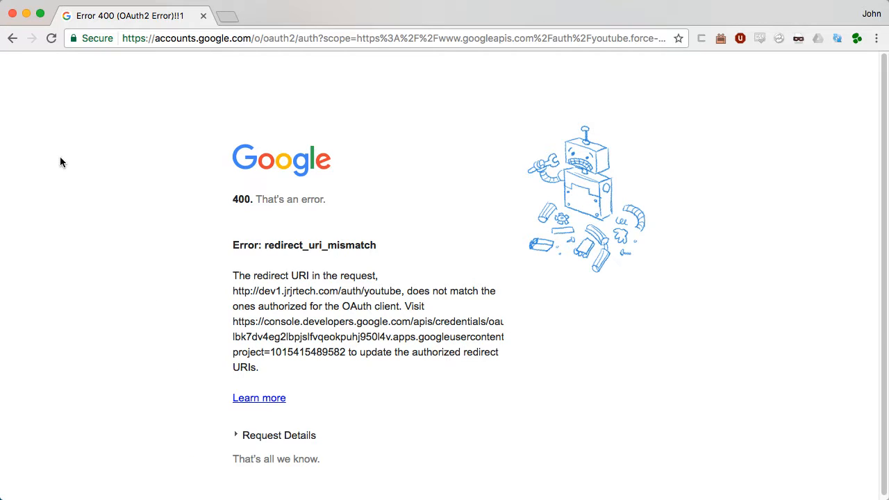
{"action": "left_click", "coordinate": [12, 39]}
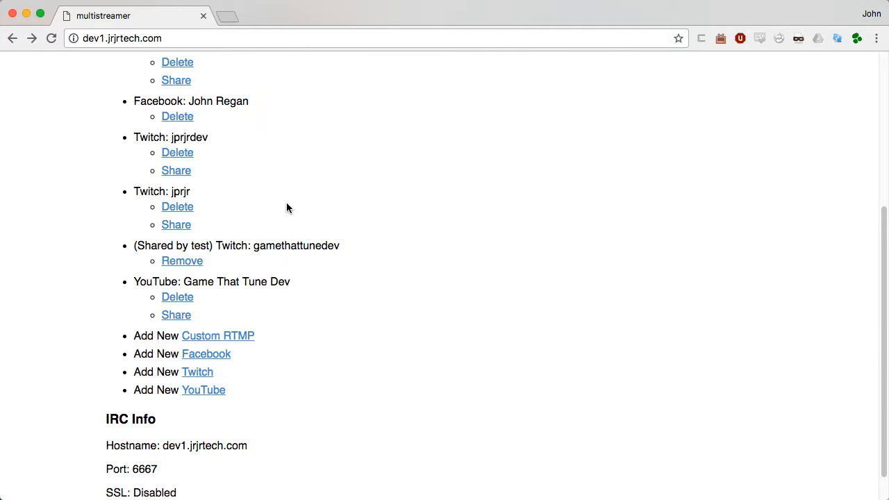
{"action": "scroll", "coordinate": [287, 207], "scroll_direction": "up", "scroll_amount": 7}
{"action": "scroll", "coordinate": [286, 207], "scroll_direction": "down", "scroll_amount": 5}
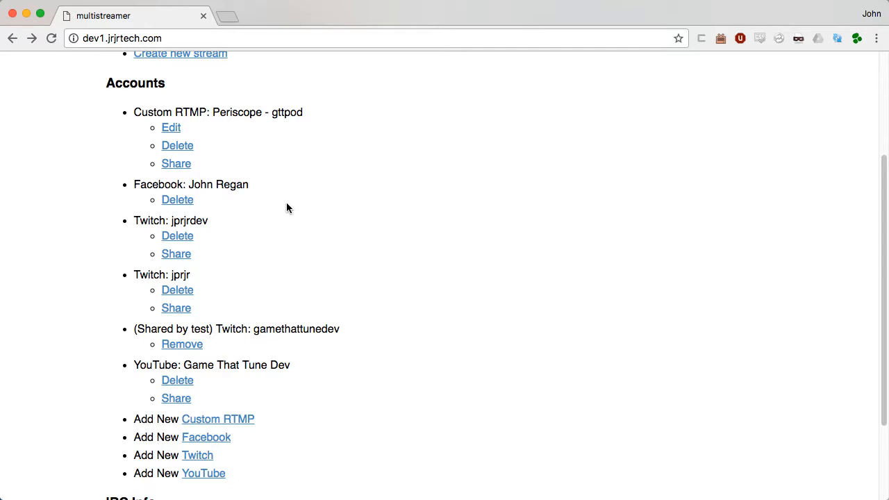
{"action": "scroll", "coordinate": [287, 208], "scroll_direction": "down", "scroll_amount": 3}
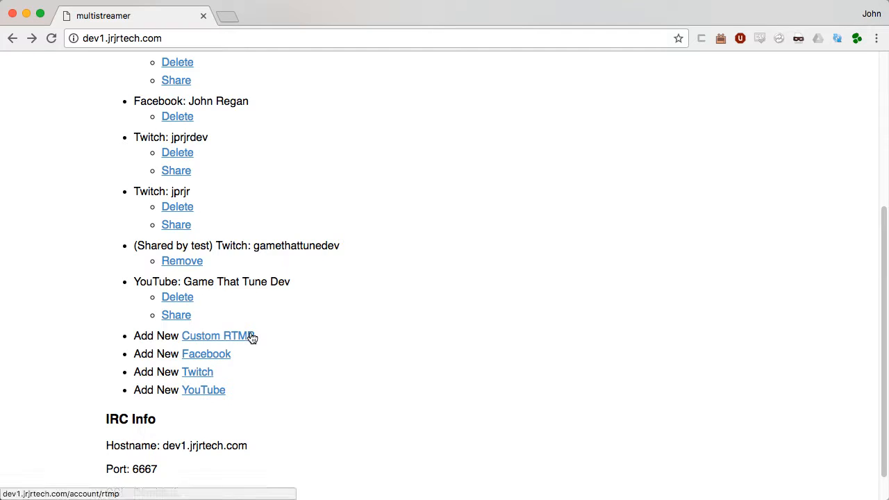
{"action": "scroll", "coordinate": [252, 337], "scroll_direction": "up", "scroll_amount": 3}
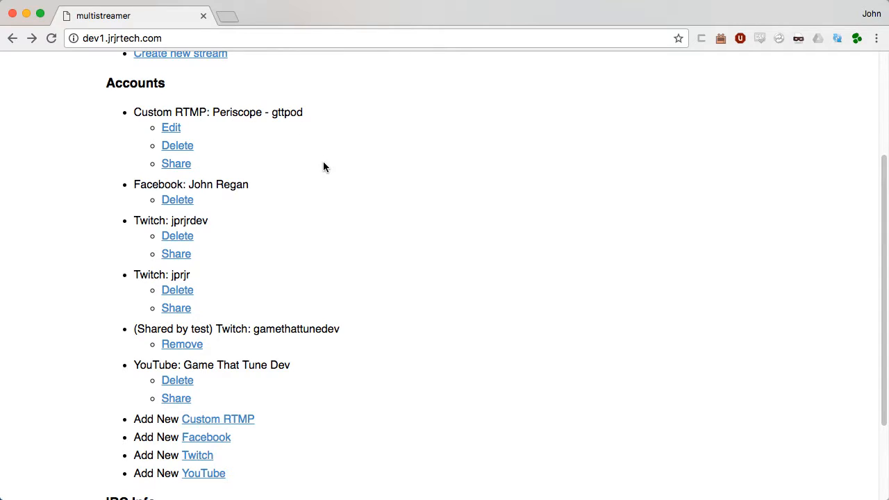
{"action": "scroll", "coordinate": [323, 167], "scroll_direction": "down", "scroll_amount": 3}
{"action": "scroll", "coordinate": [323, 167], "scroll_direction": "down", "scroll_amount": 1}
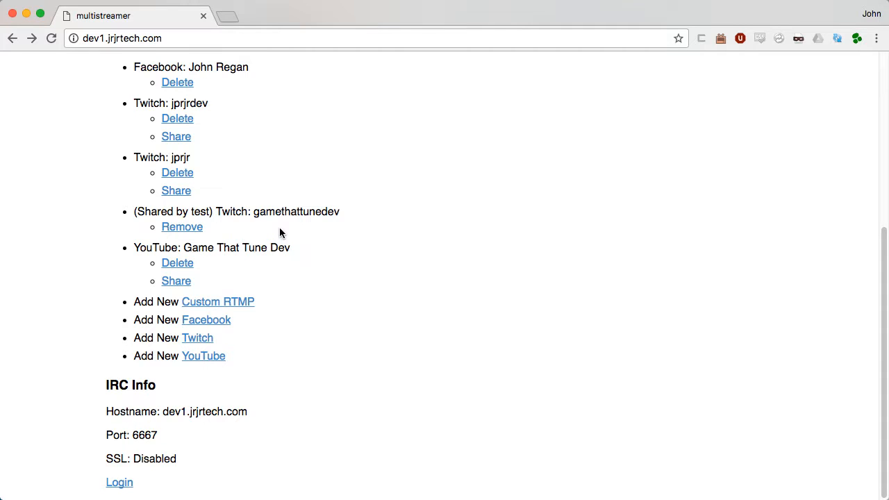
{"action": "scroll", "coordinate": [280, 230], "scroll_direction": "up", "scroll_amount": 3}
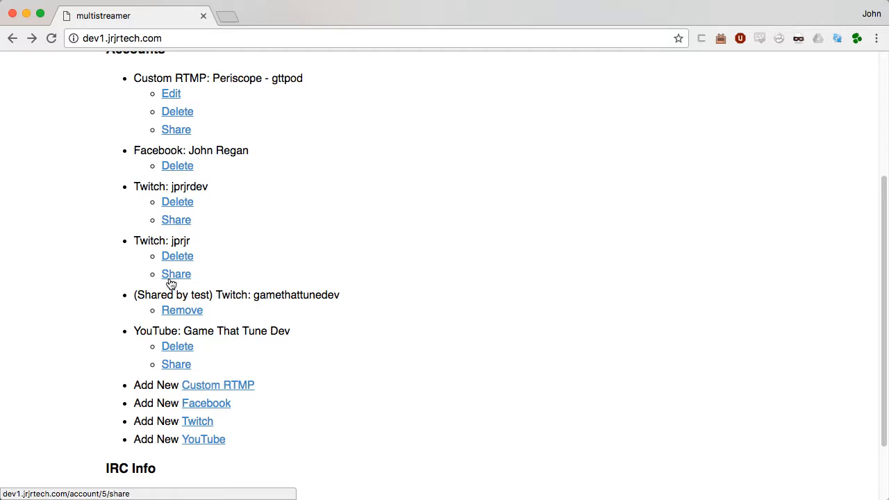
{"action": "left_click_drag", "start_coordinate": [157, 295], "coordinate": [210, 294]}
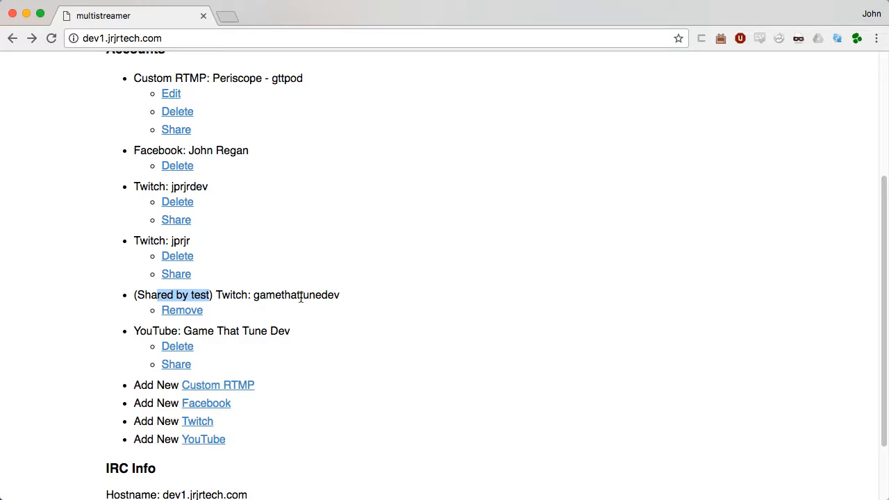
{"action": "scroll", "coordinate": [301, 298], "scroll_direction": "up", "scroll_amount": 5}
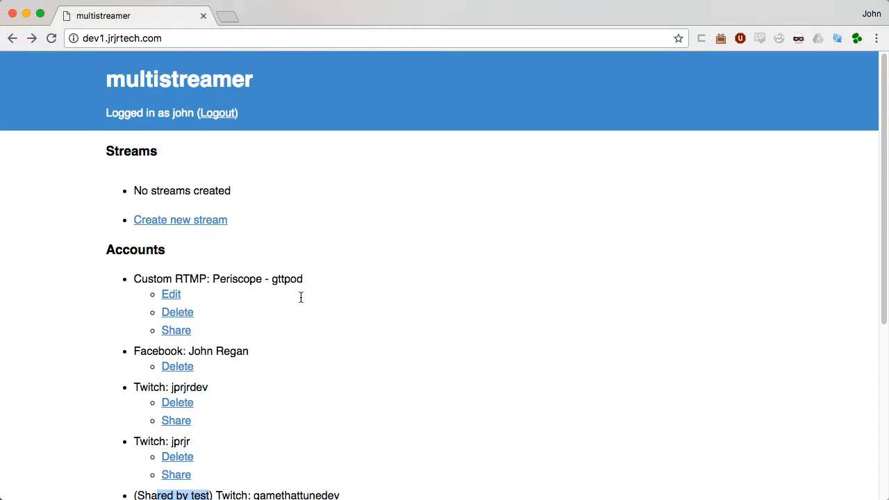
Step: Create stream 'twitch and youtube demo' using the YouTube and first Twitch accounts
{"action": "left_click", "coordinate": [171, 221]}
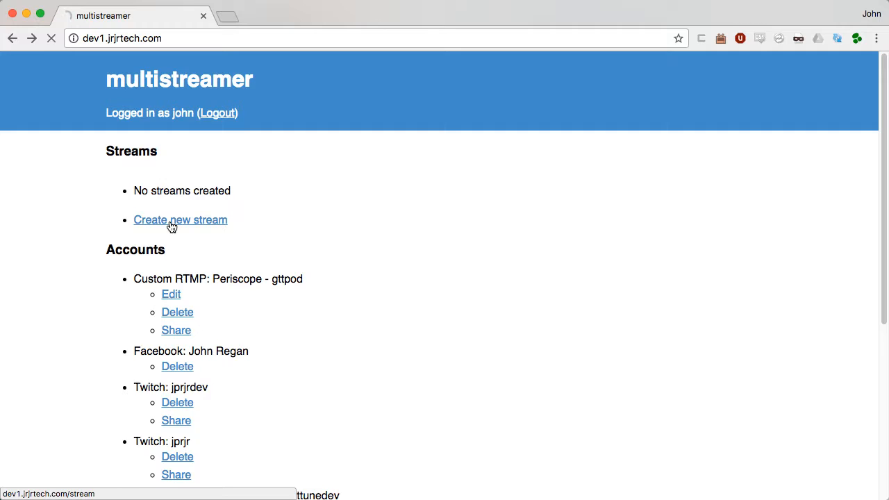
{"action": "left_click", "coordinate": [274, 179]}
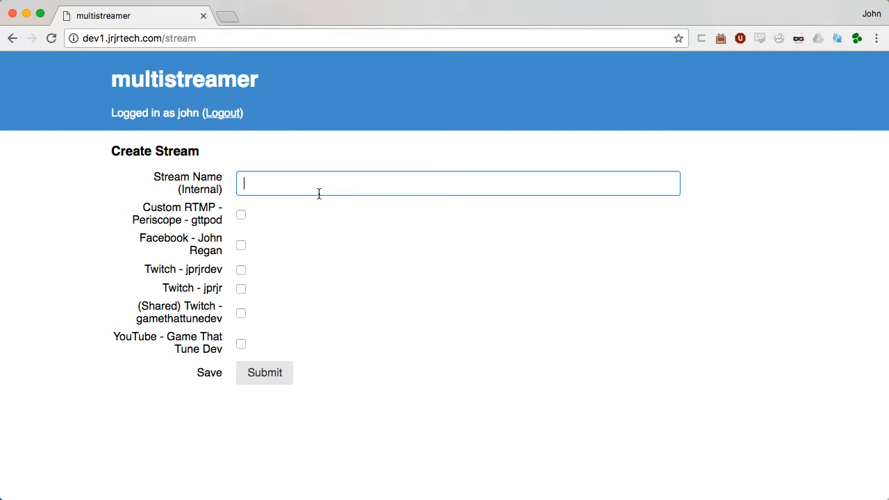
{"action": "type", "text": "twit"}
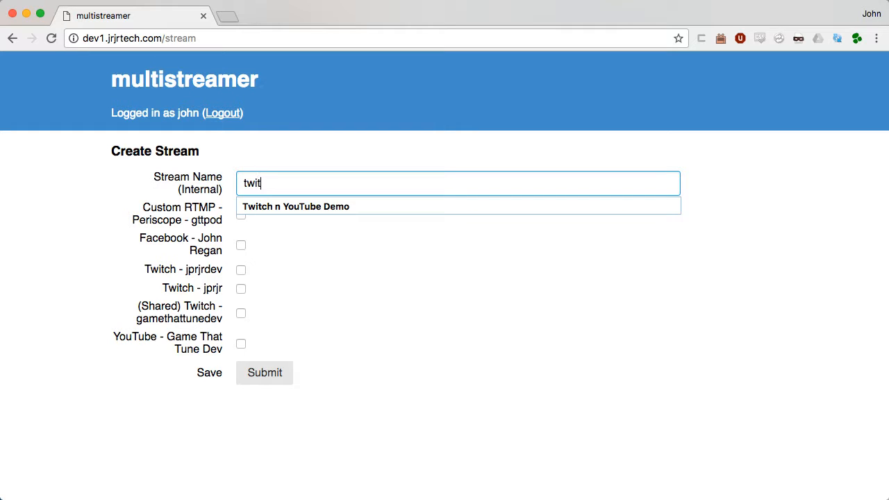
{"action": "type", "text": "ch and youtube "}
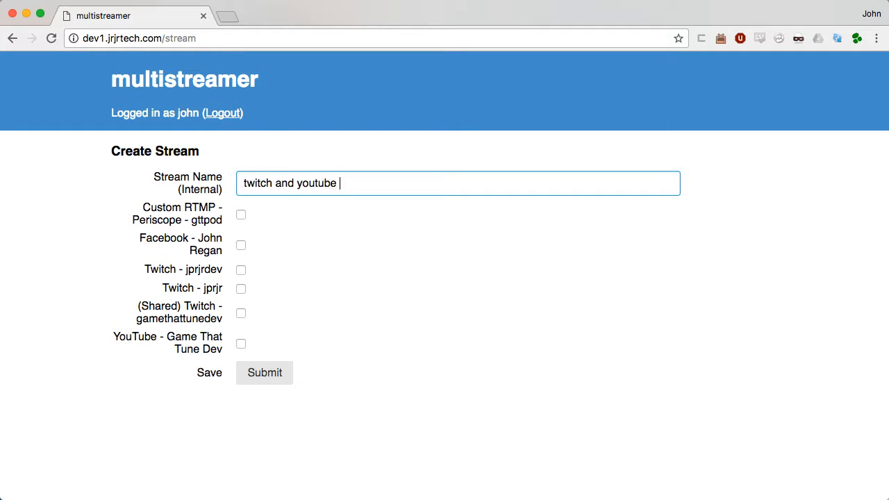
{"action": "type", "text": "demo"}
{"action": "left_click", "coordinate": [241, 344]}
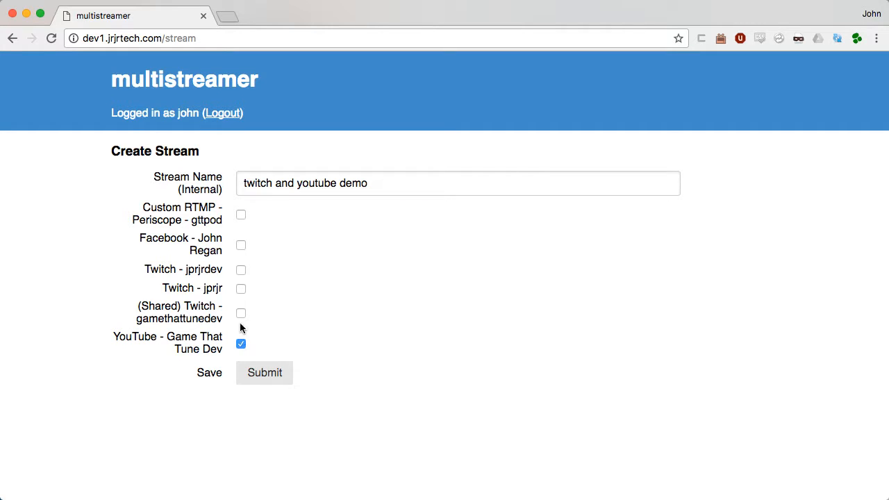
{"action": "left_click", "coordinate": [241, 271]}
{"action": "left_click", "coordinate": [264, 372]}
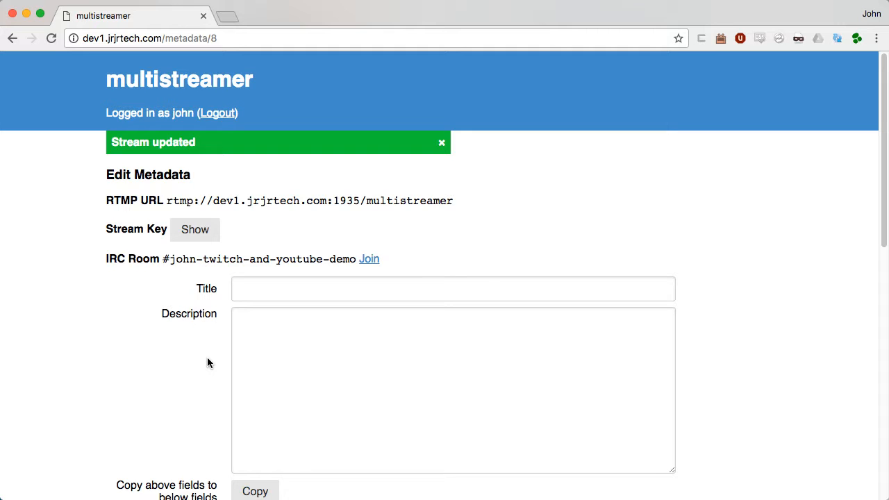
Step: Enter stream title 'Multistreamer Demo!!' and description 'How cool!!!!'
{"action": "left_click", "coordinate": [248, 292]}
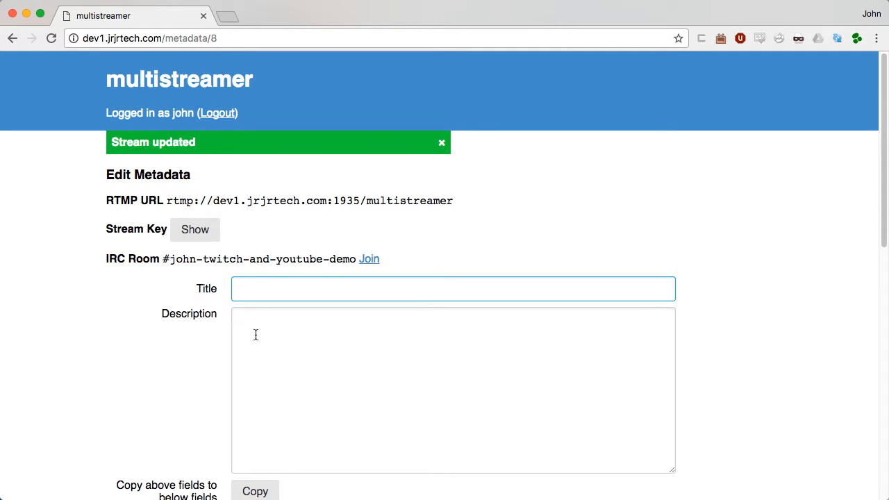
{"action": "left_click", "coordinate": [255, 331]}
{"action": "left_click", "coordinate": [261, 287]}
{"action": "scroll", "coordinate": [262, 287], "scroll_direction": "down", "scroll_amount": 5}
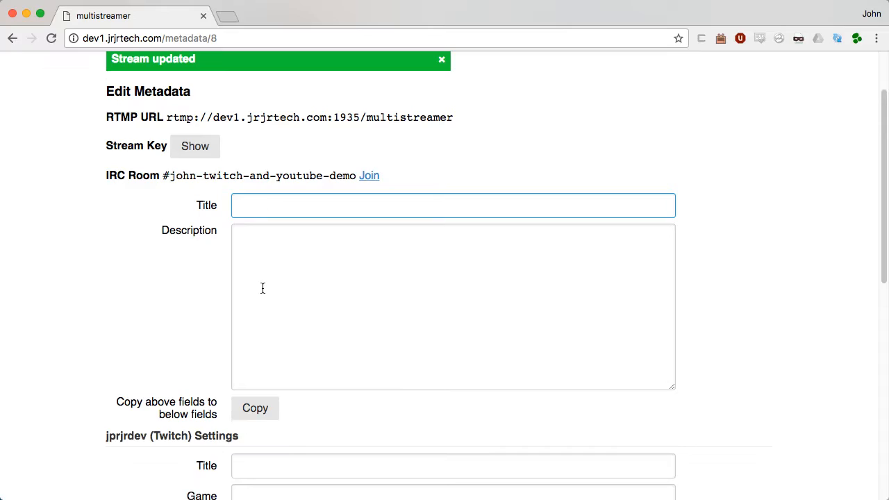
{"action": "scroll", "coordinate": [248, 326], "scroll_direction": "down", "scroll_amount": 3}
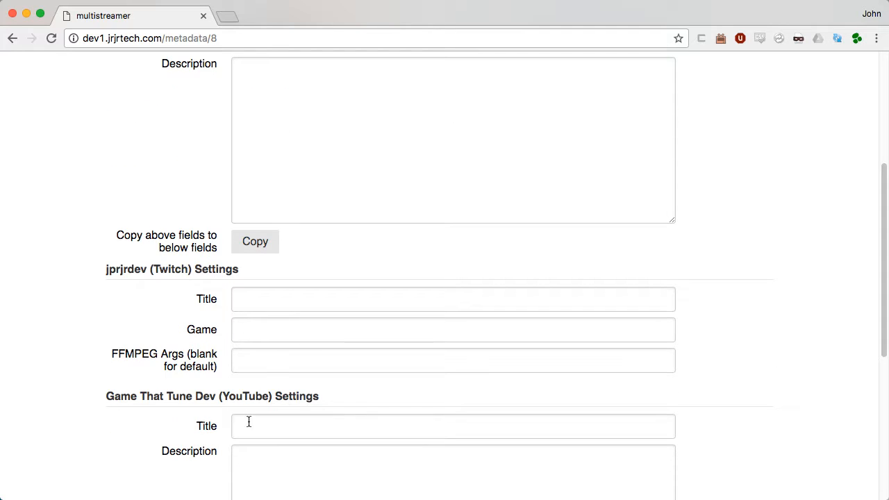
{"action": "scroll", "coordinate": [330, 396], "scroll_direction": "up", "scroll_amount": 8}
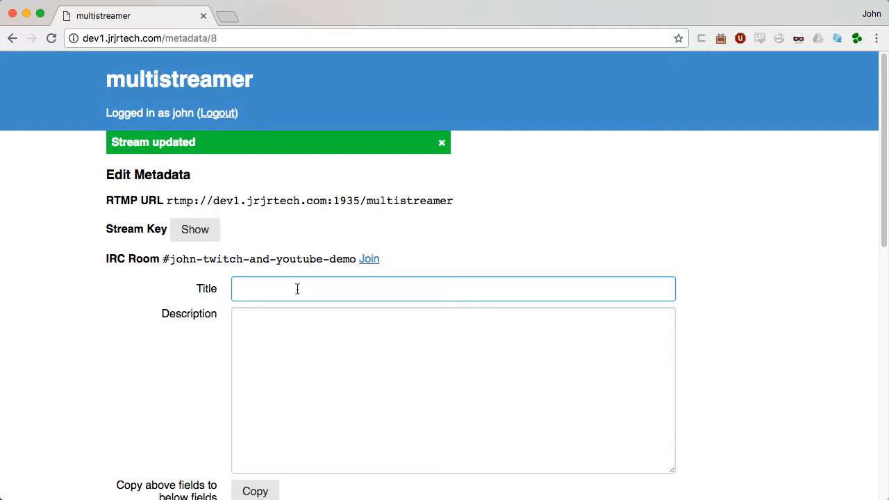
{"action": "type", "text": "Multistreamer Demo!!"}
{"action": "key", "text": "Tab"}
{"action": "type", "text": "How co"}
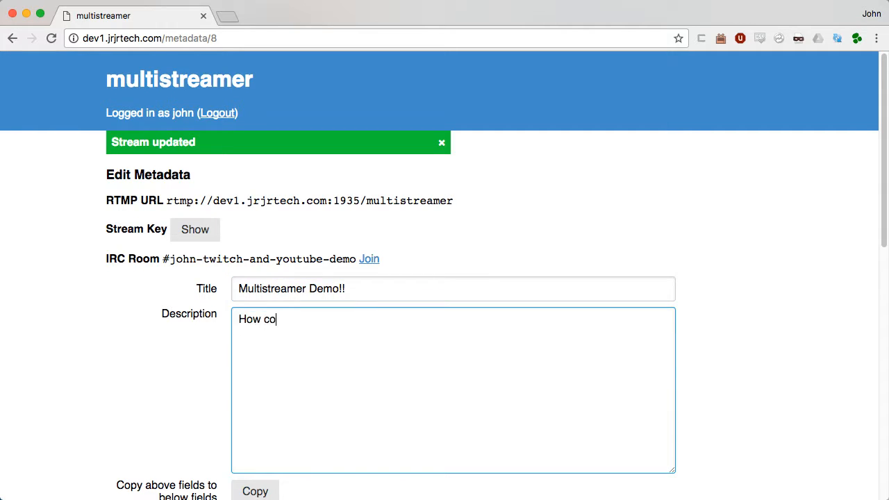
{"action": "type", "text": "ol!!!!"}
Step: Copy the title and description to Twitch and YouTube, and set the Twitch game to Creative
{"action": "scroll", "coordinate": [287, 360], "scroll_direction": "down", "scroll_amount": 3}
{"action": "left_click", "coordinate": [255, 407]}
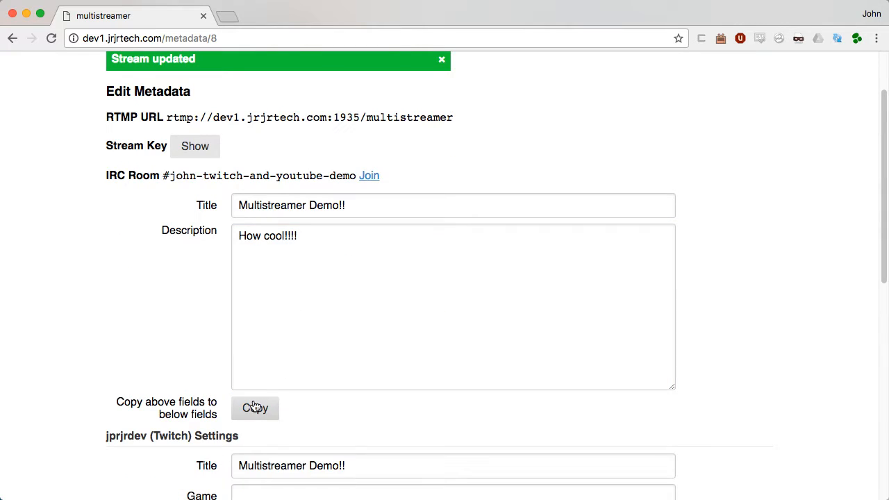
{"action": "scroll", "coordinate": [187, 320], "scroll_direction": "down", "scroll_amount": 5}
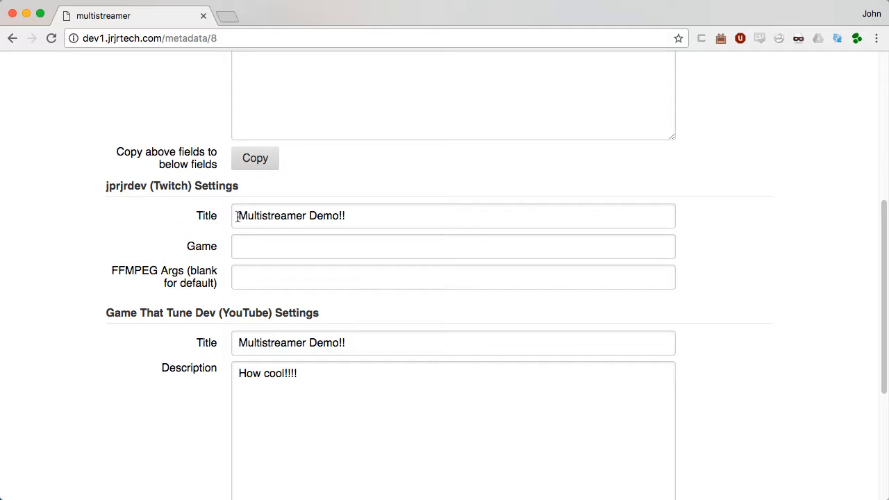
{"action": "left_click", "coordinate": [254, 243]}
{"action": "type", "text": "Creative"}
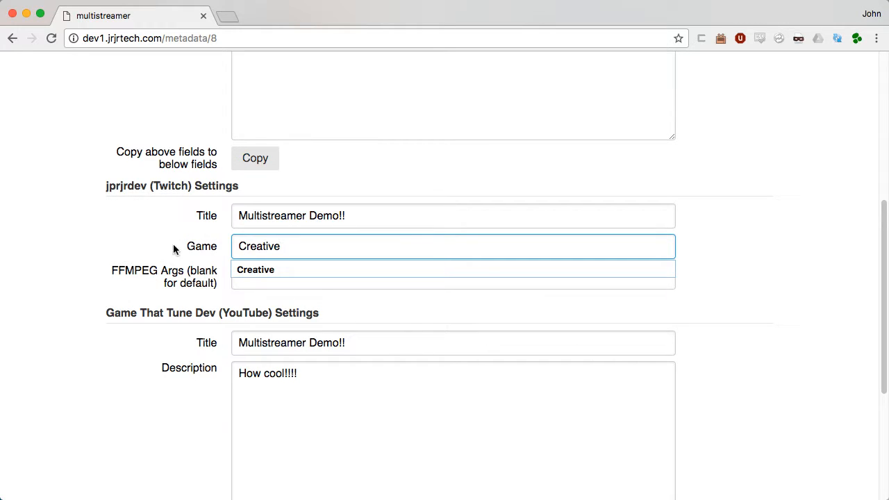
{"action": "left_click", "coordinate": [100, 264]}
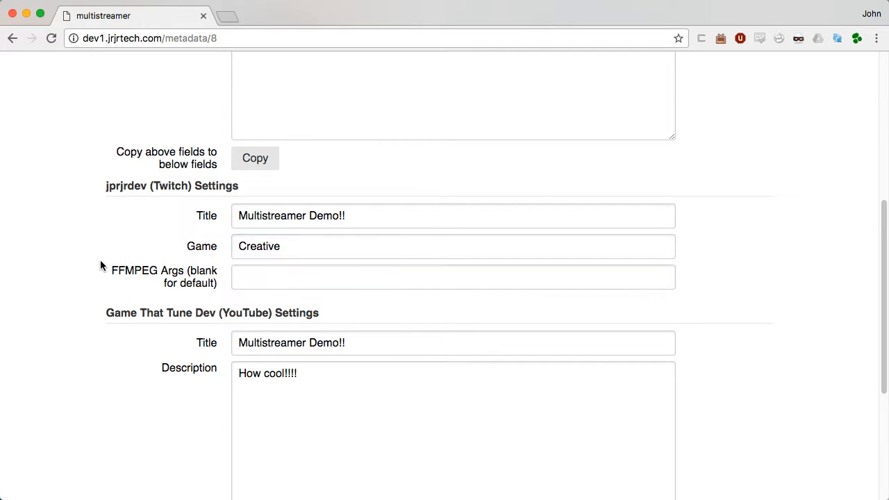
{"action": "scroll", "coordinate": [100, 264], "scroll_direction": "down", "scroll_amount": 3}
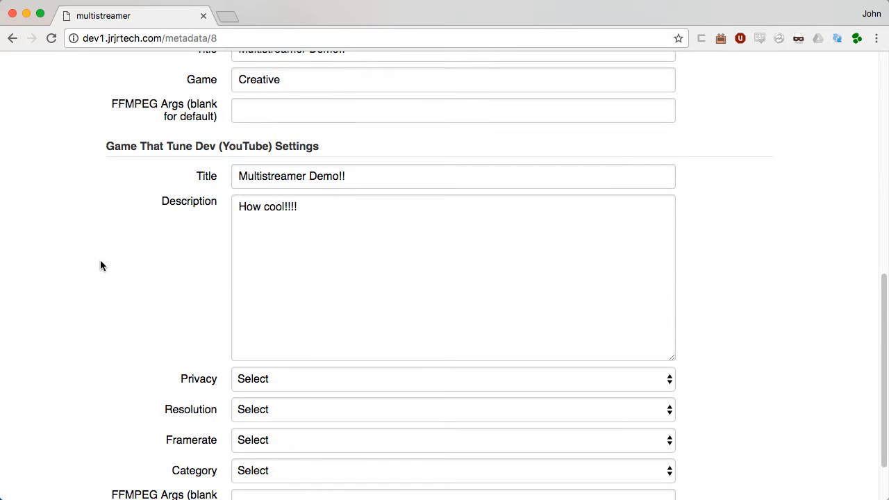
Step: Set the YouTube privacy to Unlisted
{"action": "scroll", "coordinate": [100, 261], "scroll_direction": "down", "scroll_amount": 2}
{"action": "left_click", "coordinate": [280, 308]}
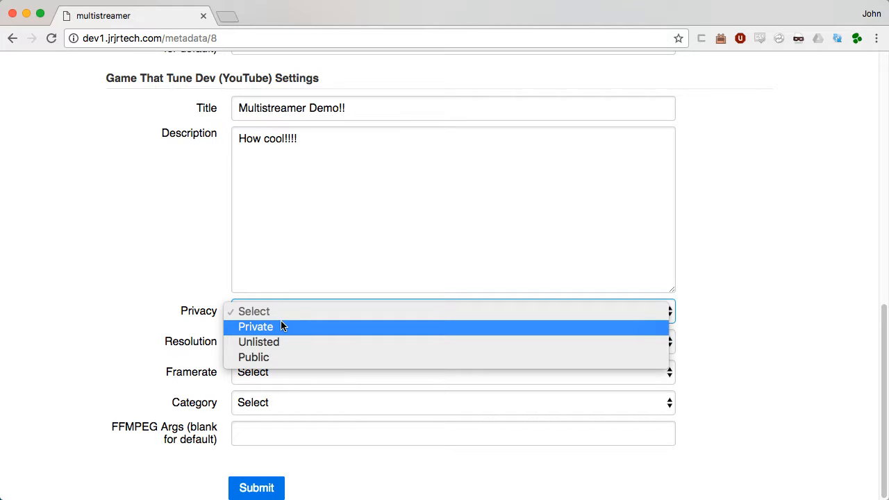
{"action": "left_click", "coordinate": [281, 327]}
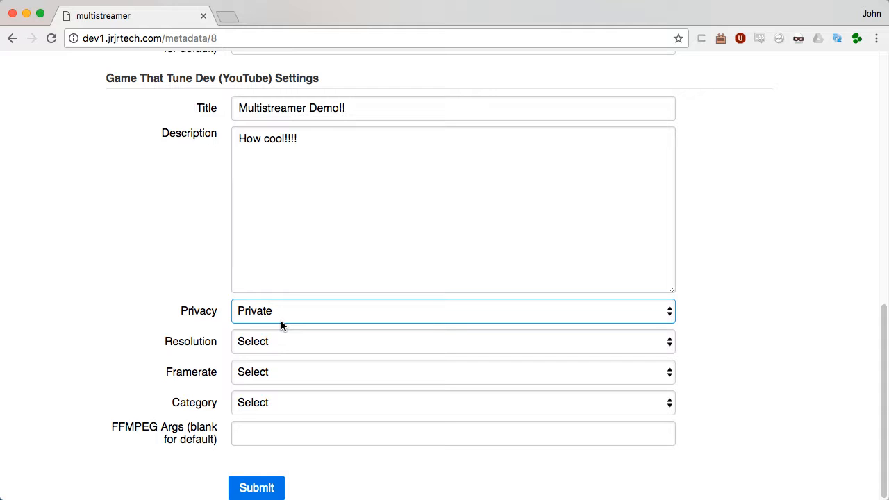
{"action": "left_click", "coordinate": [282, 326]}
{"action": "left_click", "coordinate": [280, 329]}
Step: Set YouTube resolution to 720p, framerate to 30fps and category to Gaming
{"action": "left_click", "coordinate": [289, 343]}
{"action": "left_click", "coordinate": [291, 386]}
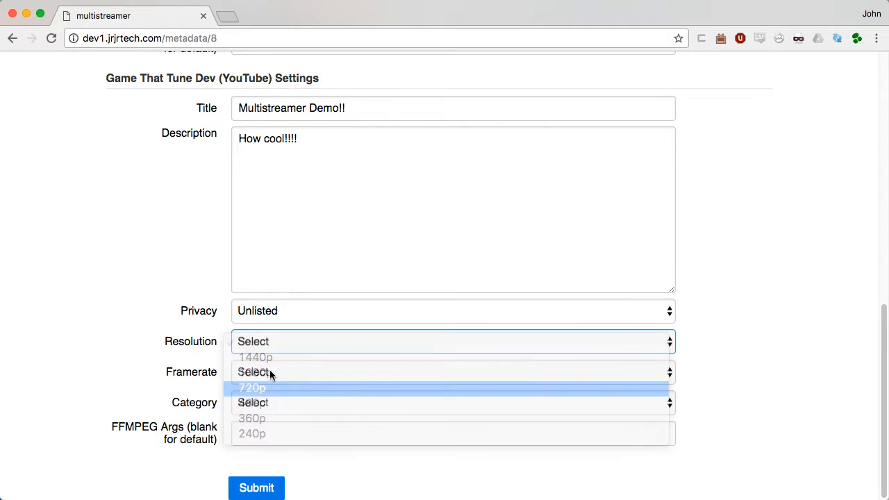
{"action": "left_click", "coordinate": [293, 368]}
{"action": "left_click", "coordinate": [284, 388]}
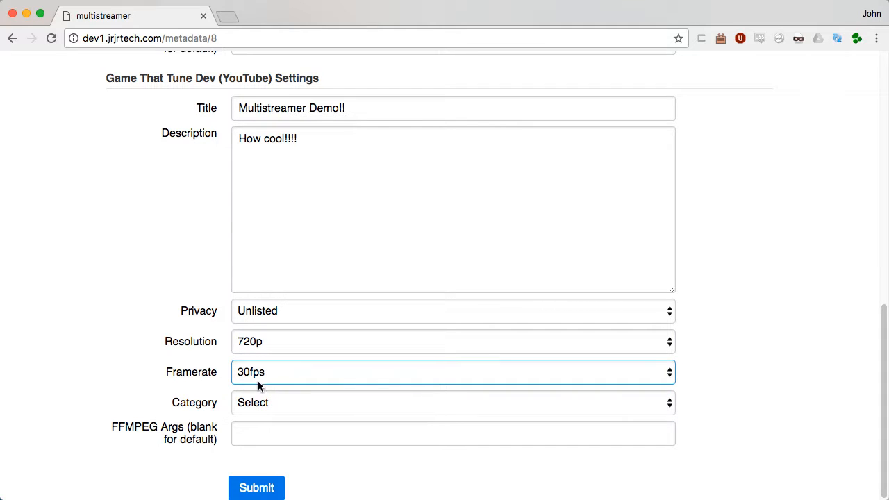
{"action": "left_click", "coordinate": [265, 402]}
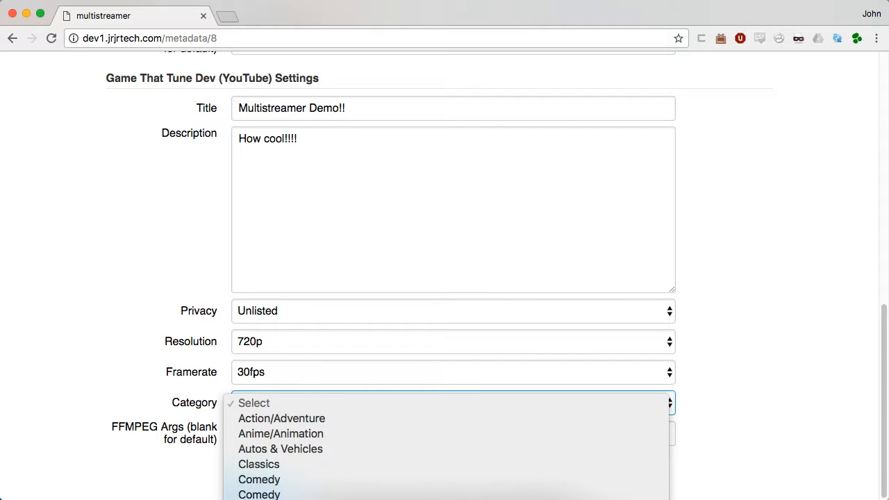
{"action": "left_click", "coordinate": [259, 499]}
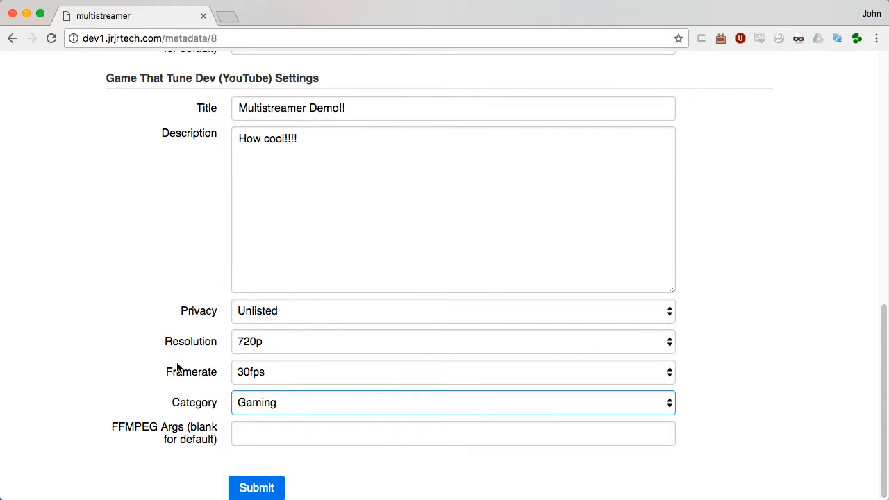
{"action": "left_click", "coordinate": [236, 433]}
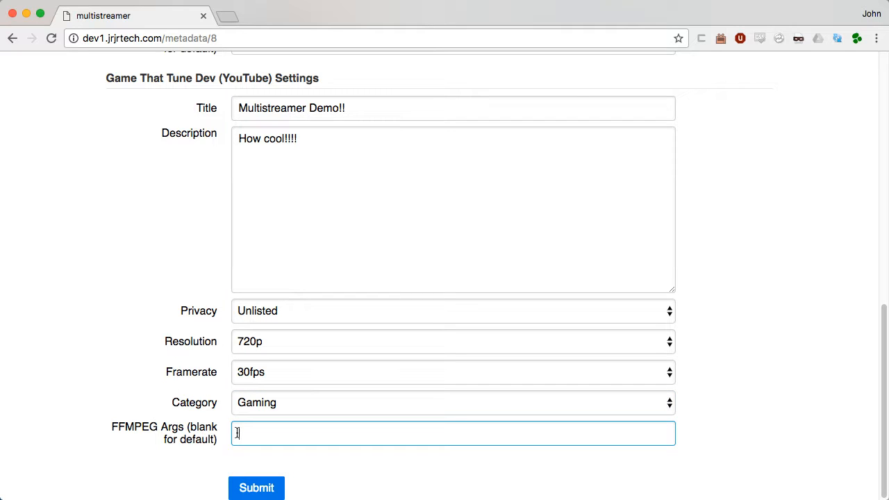
{"action": "scroll", "coordinate": [236, 432], "scroll_direction": "up", "scroll_amount": 3}
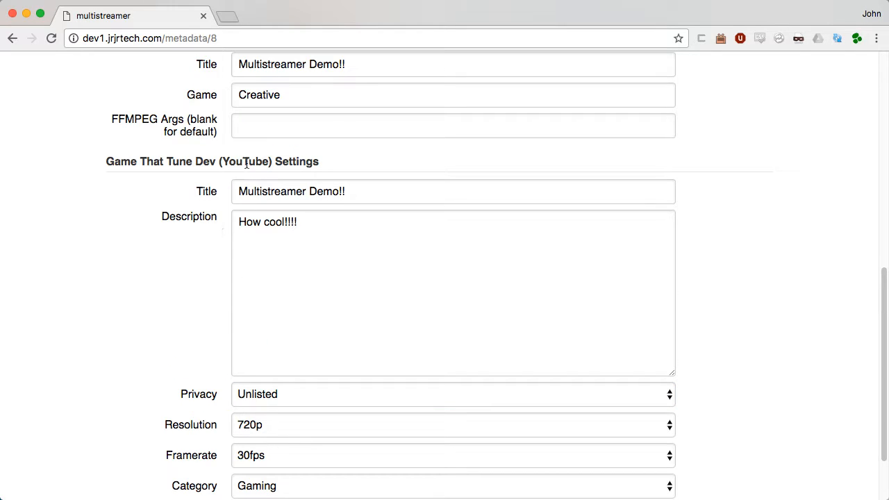
Step: Submit the Twitch and YouTube metadata form so it reports Settings saved
{"action": "left_click", "coordinate": [254, 128]}
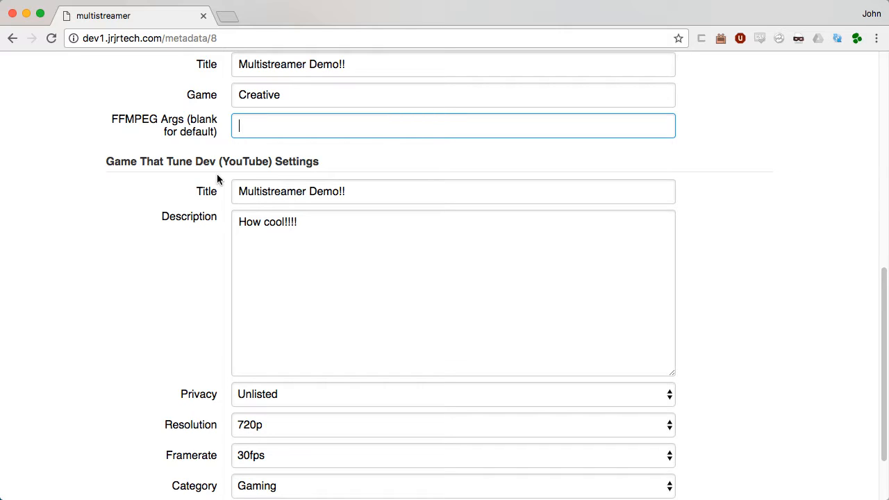
{"action": "scroll", "coordinate": [217, 179], "scroll_direction": "down", "scroll_amount": 2}
{"action": "scroll", "coordinate": [217, 179], "scroll_direction": "up", "scroll_amount": 5}
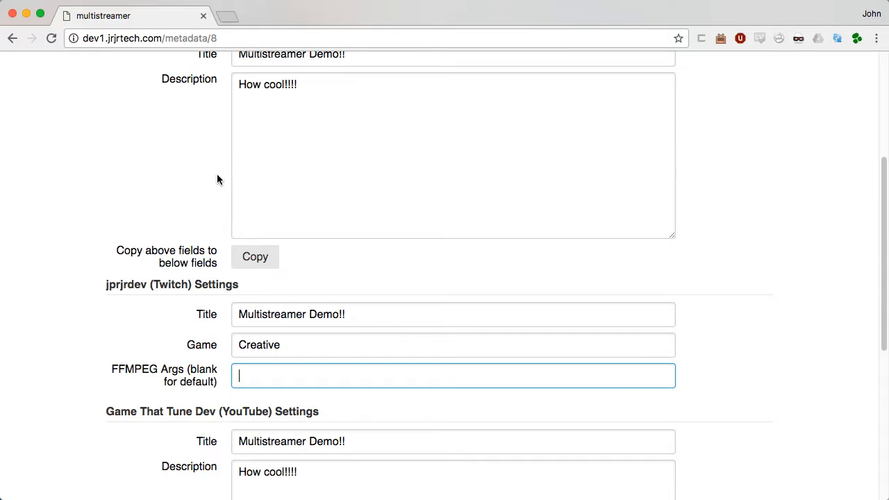
{"action": "scroll", "coordinate": [216, 179], "scroll_direction": "down", "scroll_amount": 5}
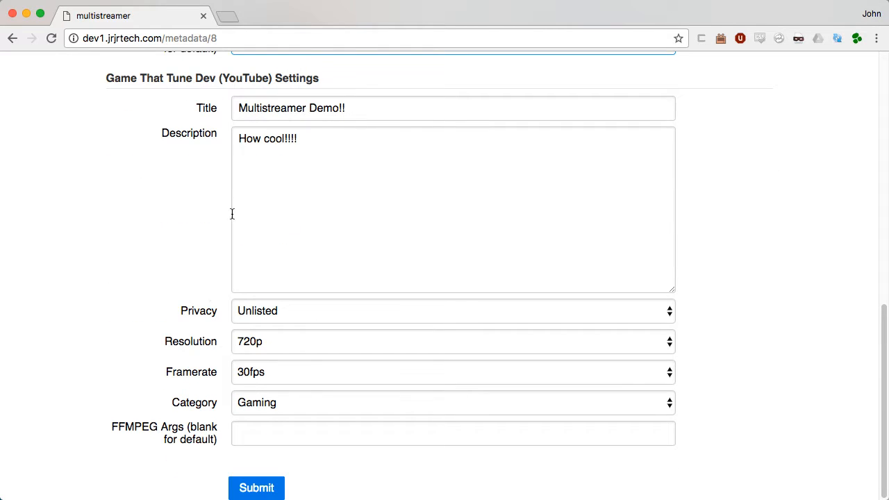
{"action": "left_click", "coordinate": [273, 490]}
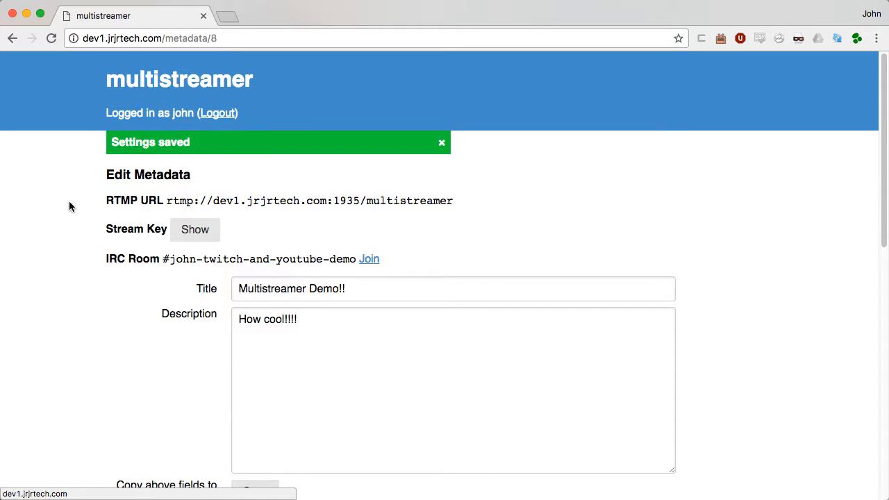
Step: Reveal and copy the multistreamer stream key, then bring OBS to the front
{"action": "left_click", "coordinate": [198, 236]}
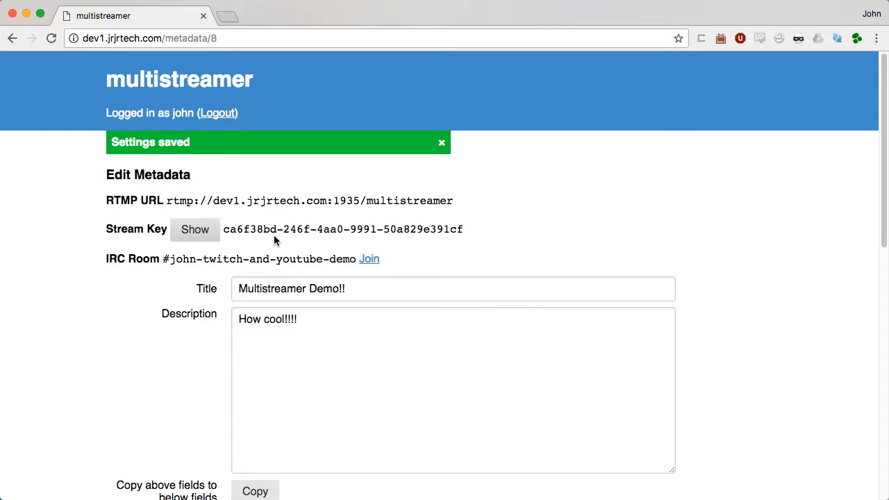
{"action": "left_click_drag", "start_coordinate": [223, 232], "coordinate": [469, 231]}
{"action": "key", "text": "super+c"}
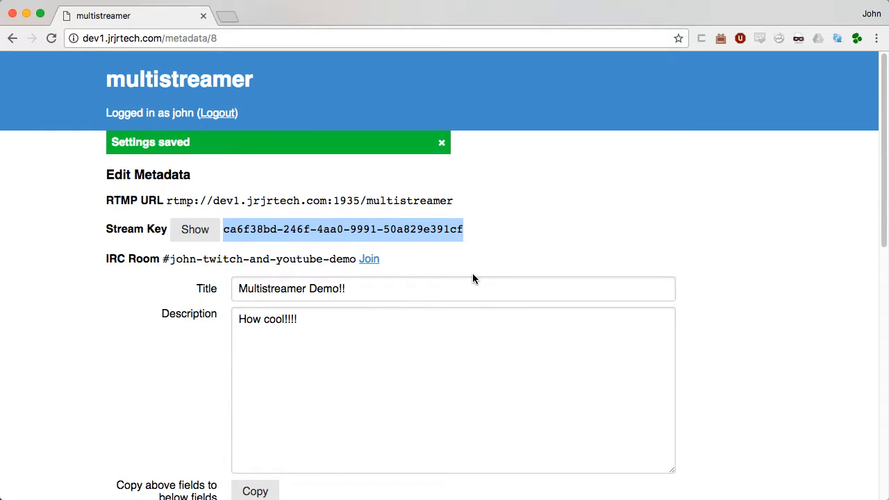
{"action": "key", "text": "super+Tab"}
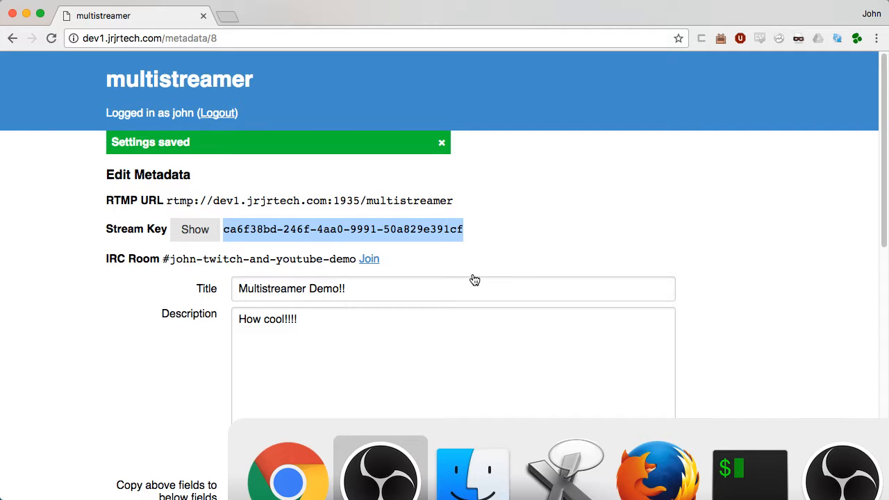
{"action": "key", "text": "super+Tab"}
{"action": "key", "text": "super+Tab"}
{"action": "key", "text": "super+Tab"}
{"action": "key", "text": "super+Tab"}
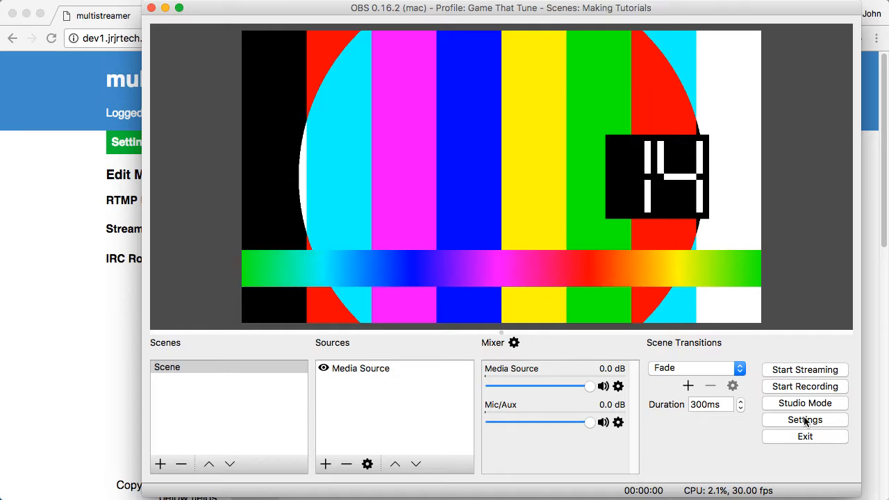
Step: Check that OBS's Custom Streaming Server URL matches multistreamer's RTMP URL
{"action": "left_click", "coordinate": [806, 420]}
{"action": "left_click", "coordinate": [234, 106]}
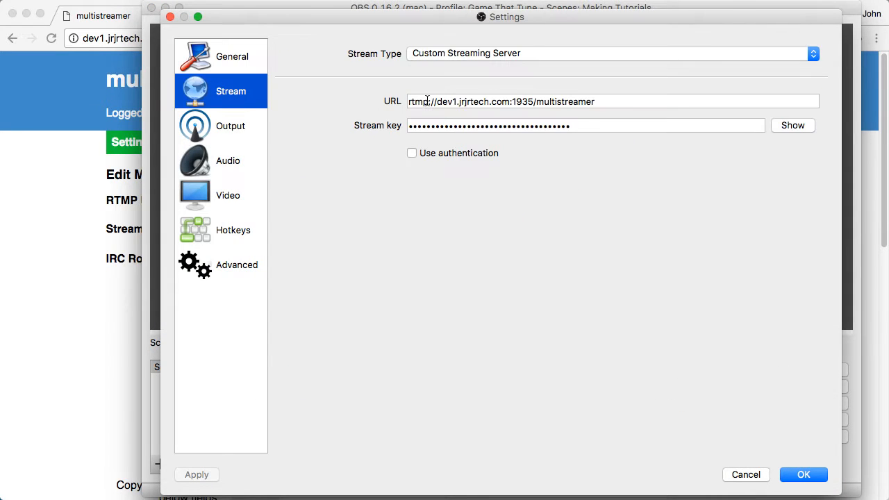
{"action": "left_click_drag", "start_coordinate": [617, 102], "coordinate": [572, 101]}
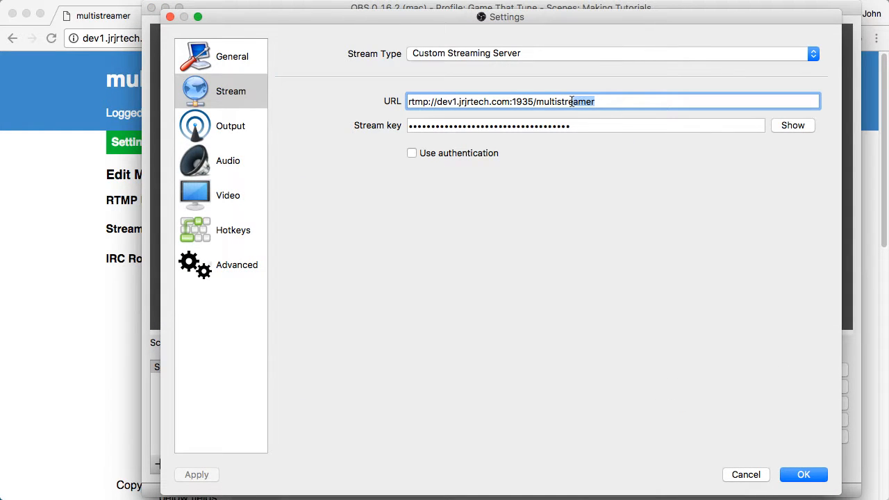
{"action": "left_click", "coordinate": [119, 208]}
{"action": "key", "text": "super+Tab"}
{"action": "left_click", "coordinate": [447, 55]}
{"action": "left_click", "coordinate": [449, 56]}
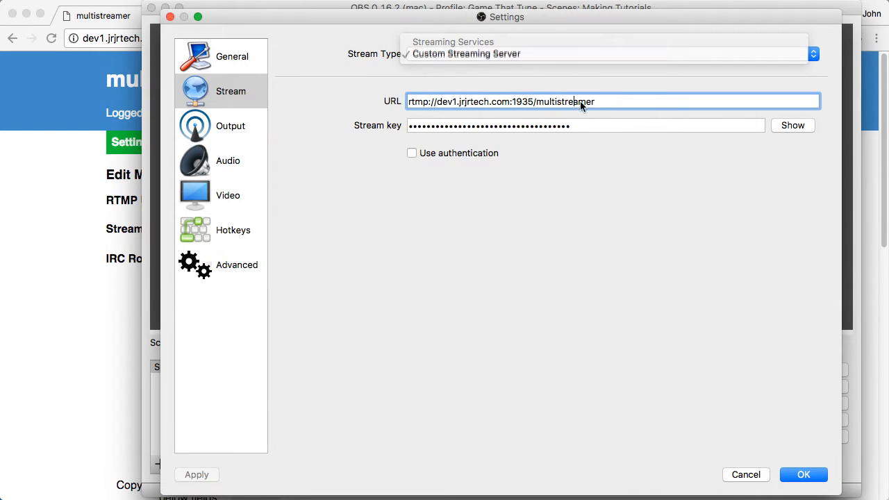
Step: Replace the OBS stream key with the copied multistreamer key and apply
{"action": "left_click", "coordinate": [793, 125]}
{"action": "left_click_drag", "start_coordinate": [665, 127], "coordinate": [342, 113]}
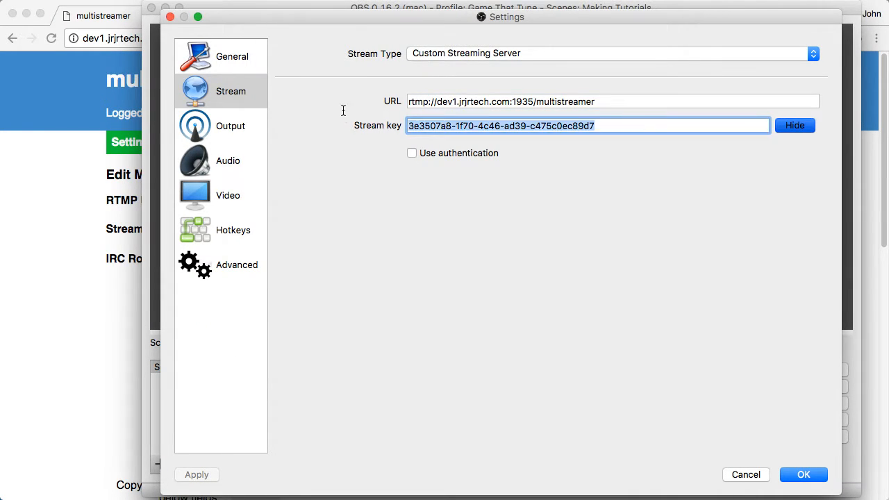
{"action": "key", "text": "BackSpace"}
{"action": "key", "text": "super+Tab"}
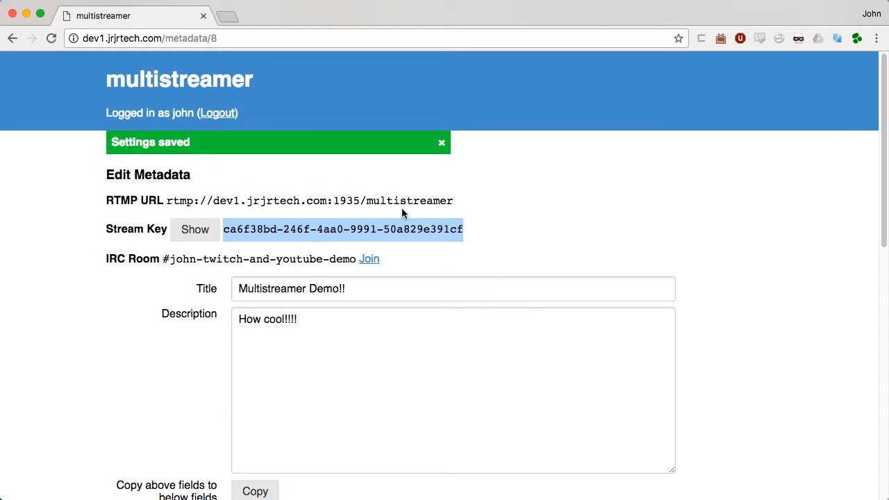
{"action": "key", "text": "super+Tab"}
{"action": "key", "text": "super+v"}
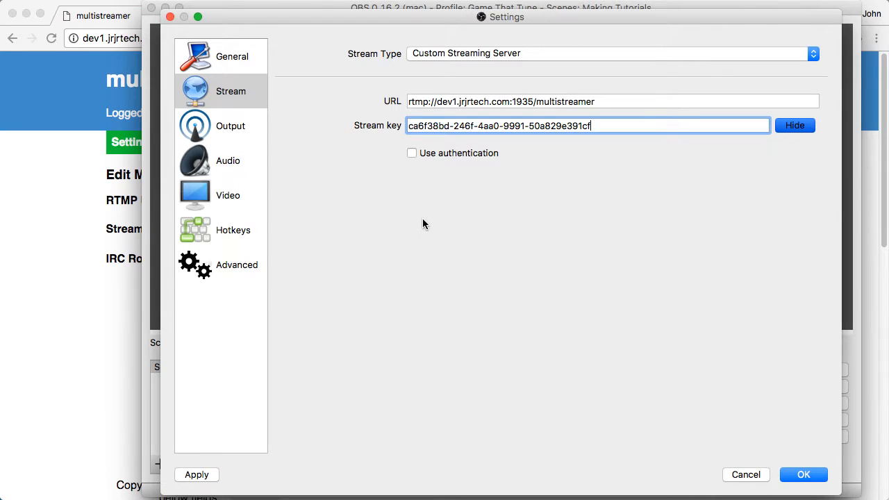
{"action": "left_click", "coordinate": [803, 475]}
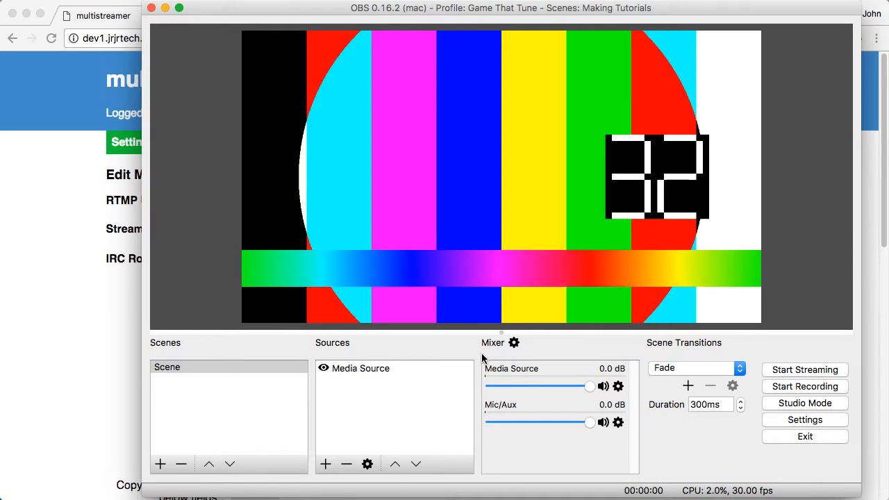
Step: Start streaming in OBS and return to the multistreamer home page
{"action": "left_click", "coordinate": [806, 370]}
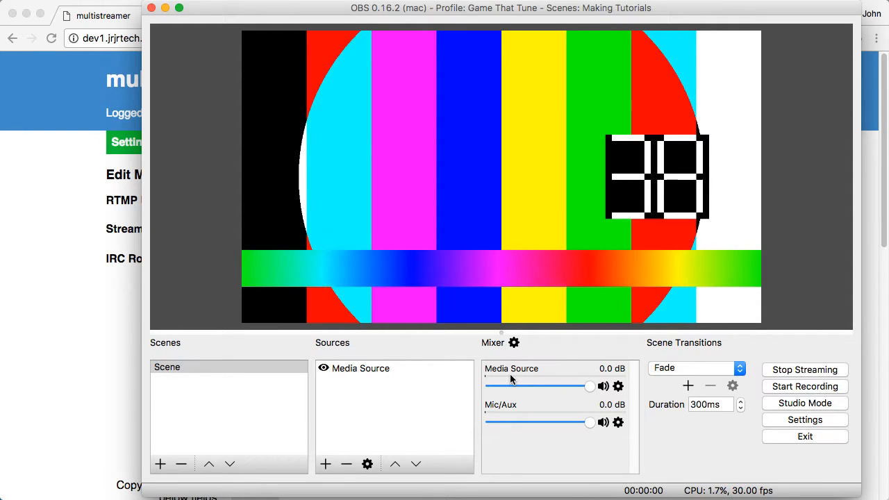
{"action": "left_click", "coordinate": [122, 296]}
{"action": "left_click", "coordinate": [140, 90]}
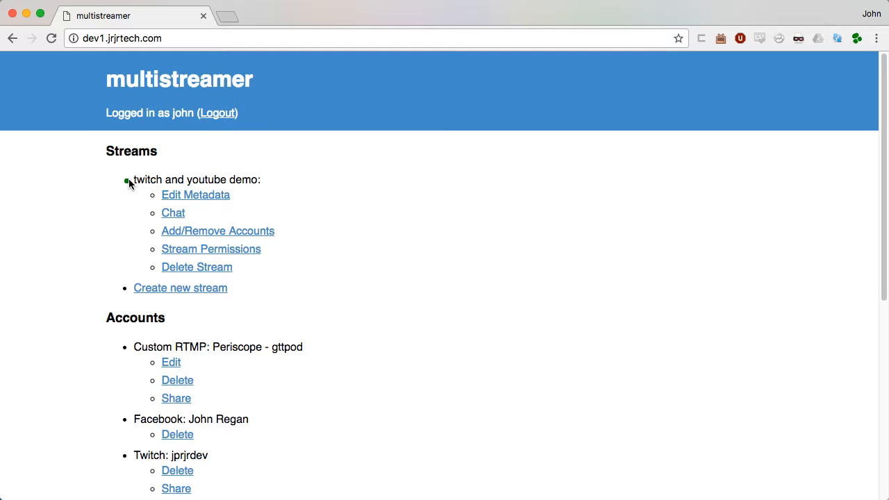
Step: Check the stream's metadata and account pages, then open the 'twitch and youtube demo' chat
{"action": "left_click", "coordinate": [189, 196]}
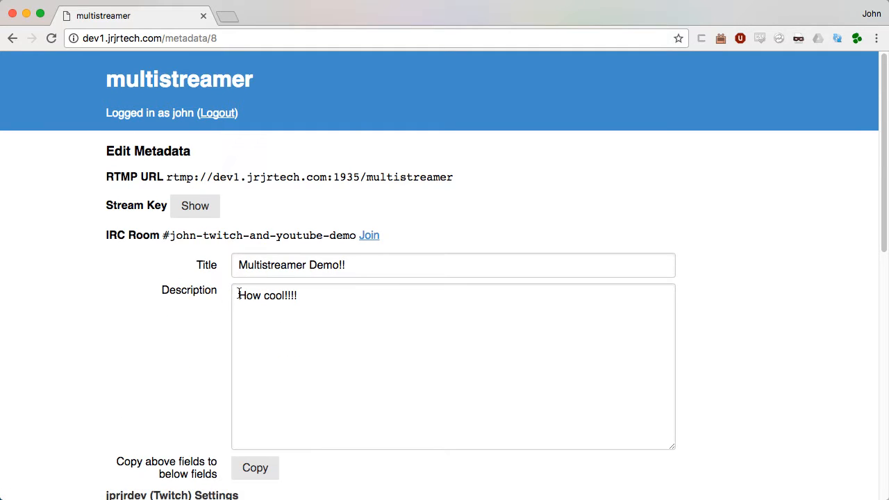
{"action": "left_click", "coordinate": [148, 93]}
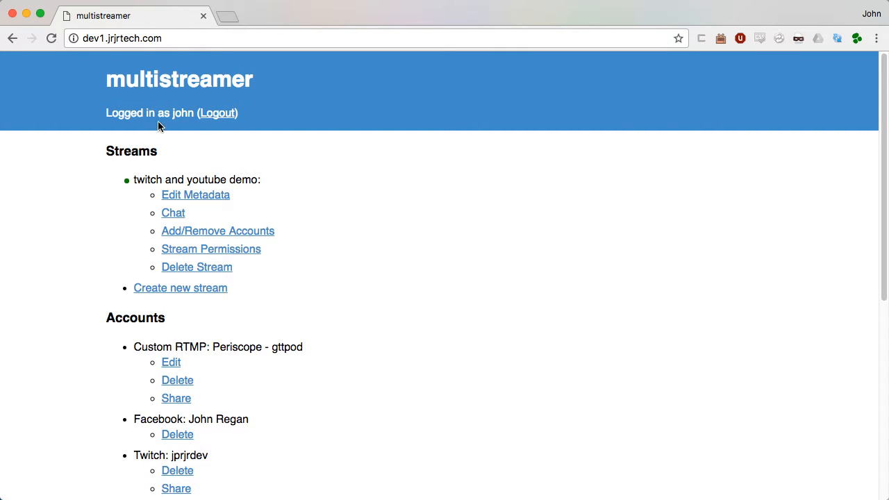
{"action": "left_click", "coordinate": [198, 232]}
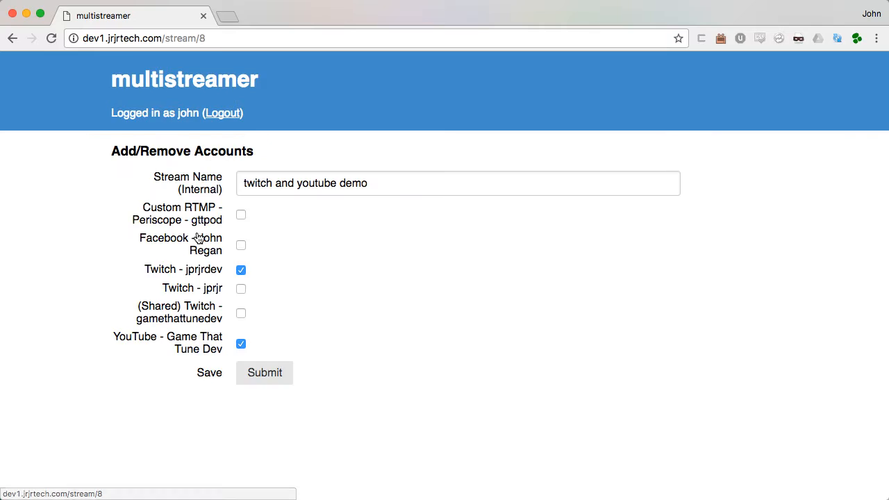
{"action": "left_click", "coordinate": [177, 90]}
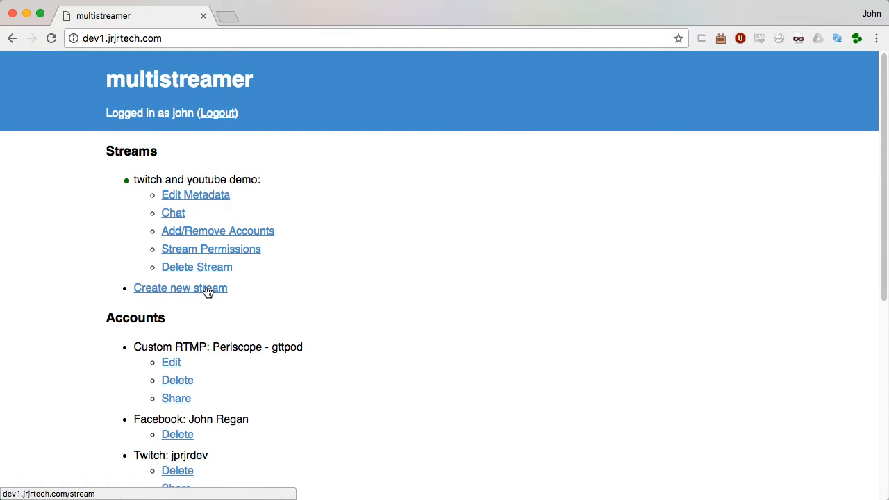
{"action": "left_click", "coordinate": [188, 232]}
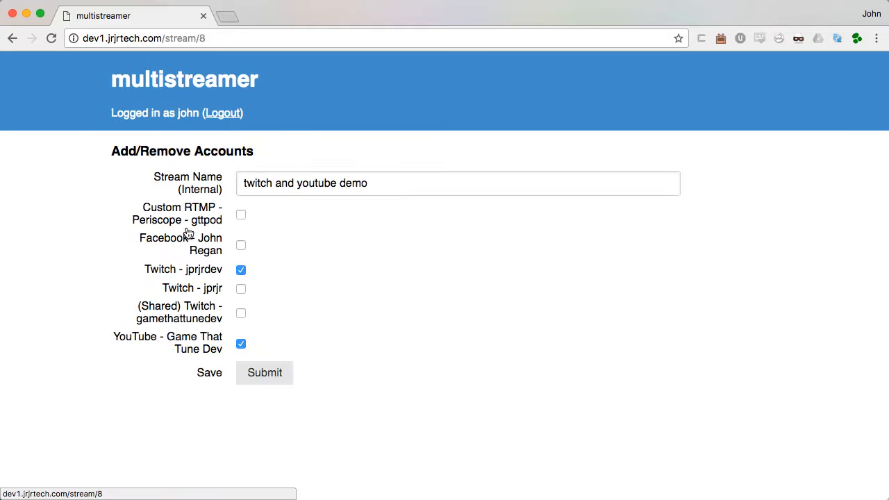
{"action": "left_click", "coordinate": [174, 82]}
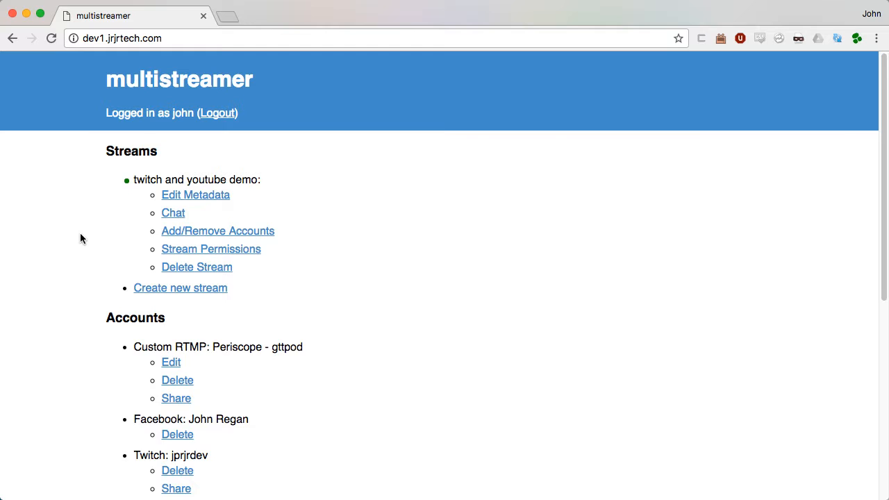
{"action": "left_click", "coordinate": [174, 214]}
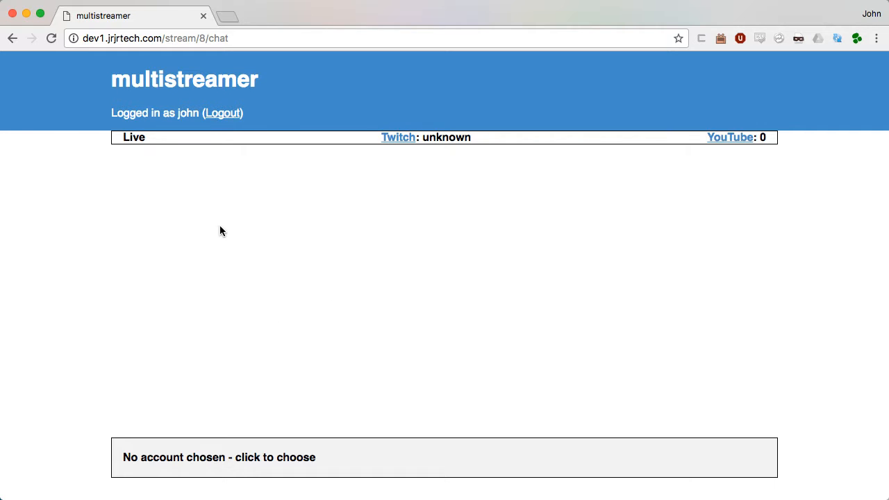
Step: Open the stream's Twitch channel and YouTube video in new tabs, viewing the Twitch one
{"action": "double_click", "coordinate": [135, 139]}
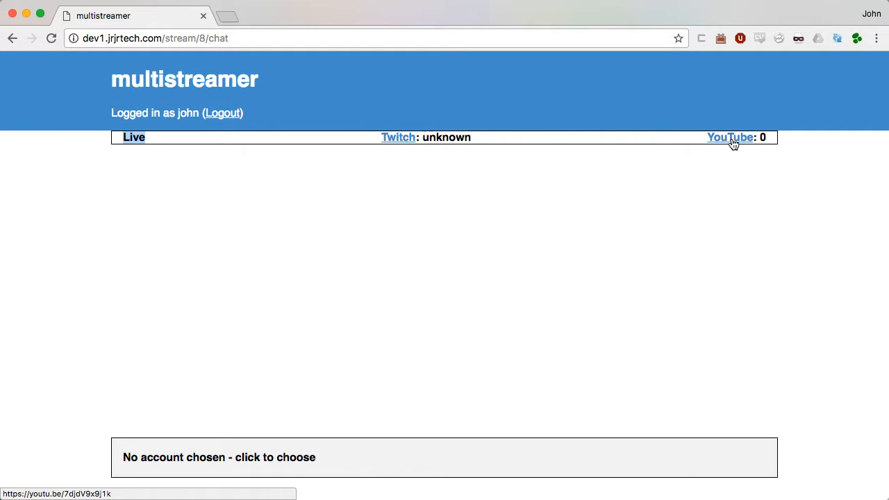
{"action": "left_click", "coordinate": [403, 142], "text": "super"}
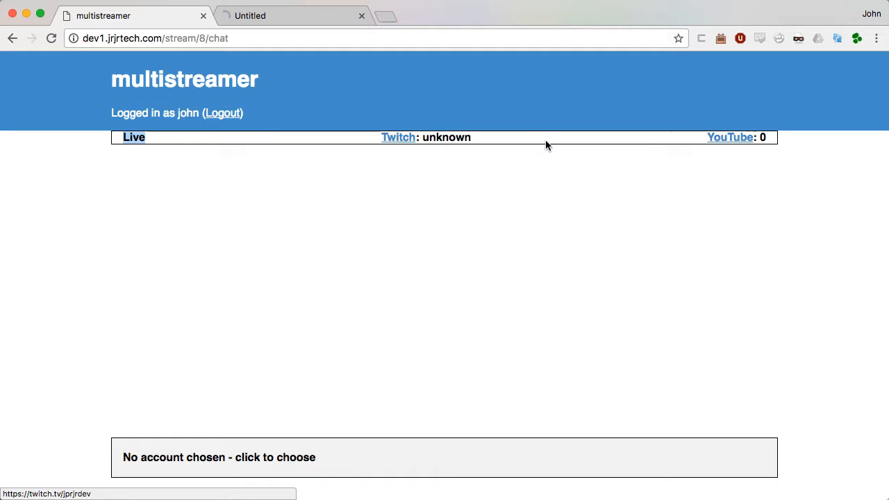
{"action": "left_click", "coordinate": [730, 143], "text": "super"}
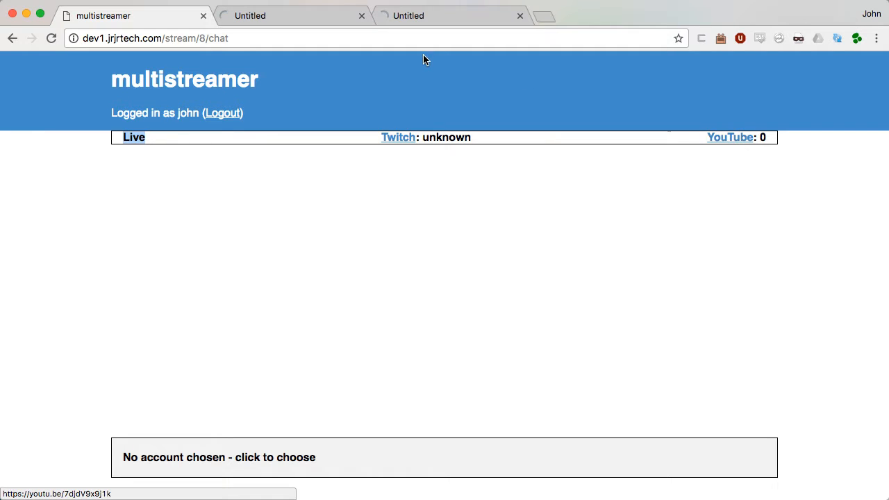
{"action": "left_click", "coordinate": [308, 19]}
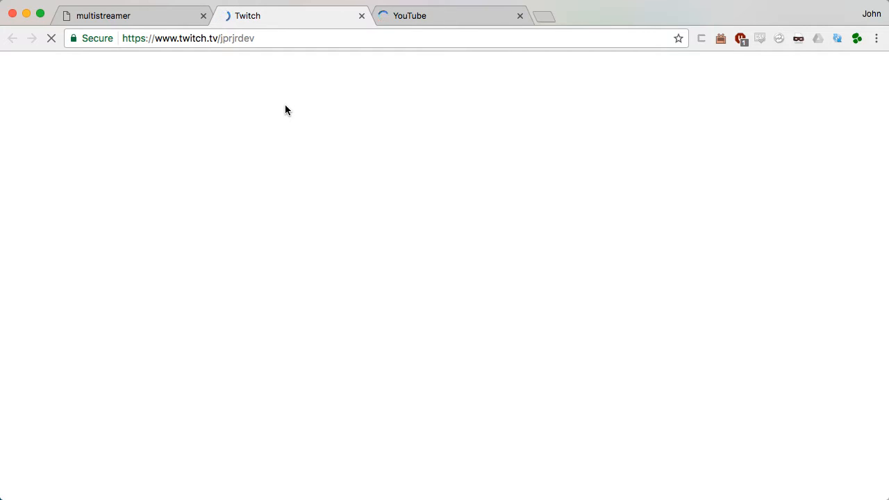
Step: Start the Twitch live stream and dismiss the notifications popup and the clips tip
{"action": "left_click", "coordinate": [387, 25]}
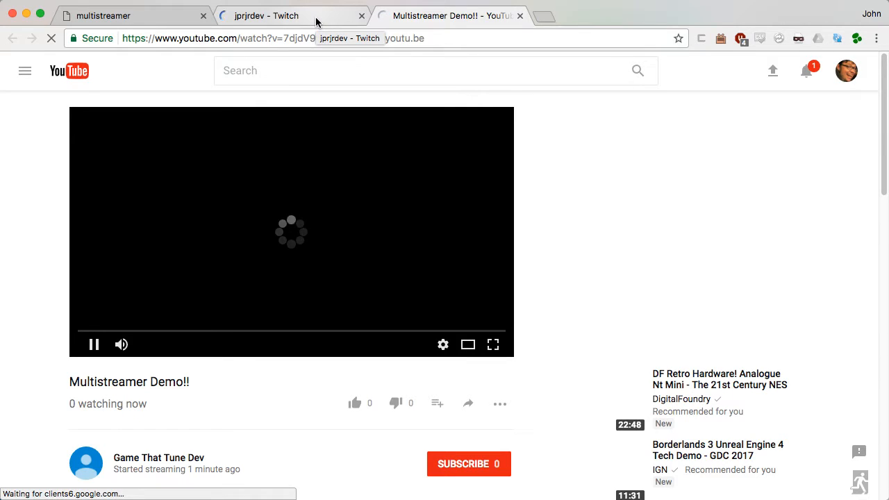
{"action": "left_click", "coordinate": [317, 22]}
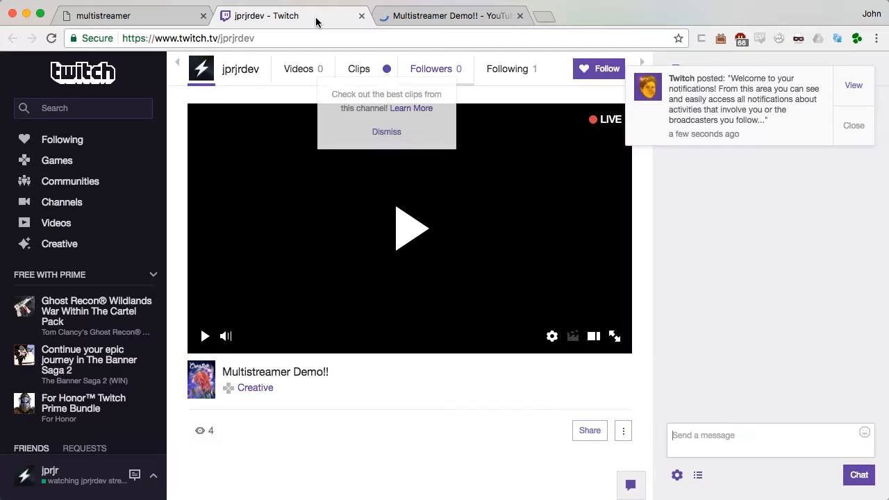
{"action": "left_click", "coordinate": [411, 236]}
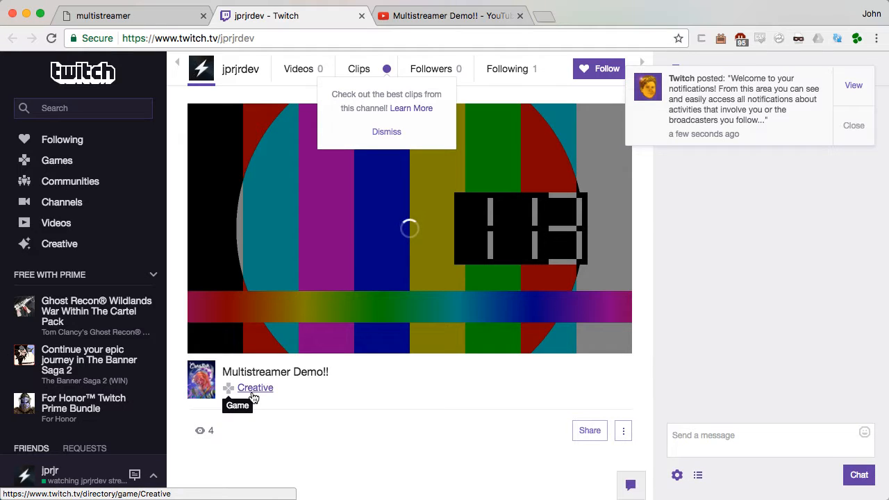
{"action": "left_click", "coordinate": [852, 131]}
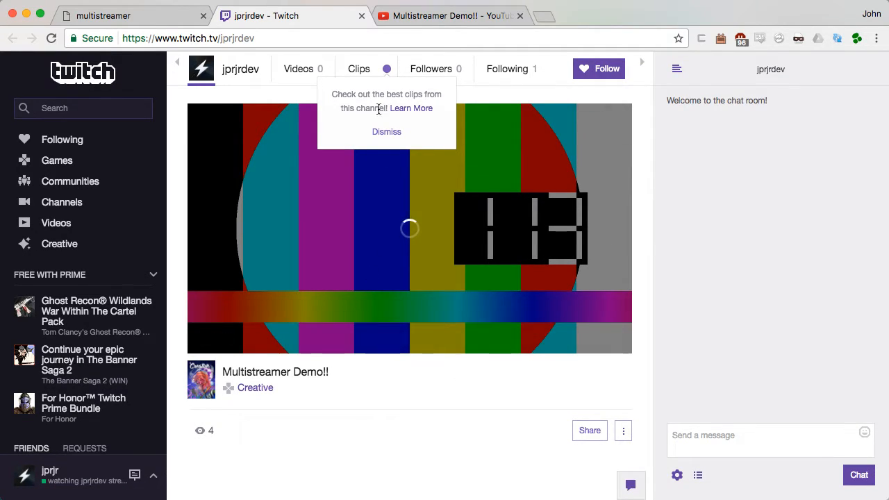
{"action": "left_click", "coordinate": [381, 133]}
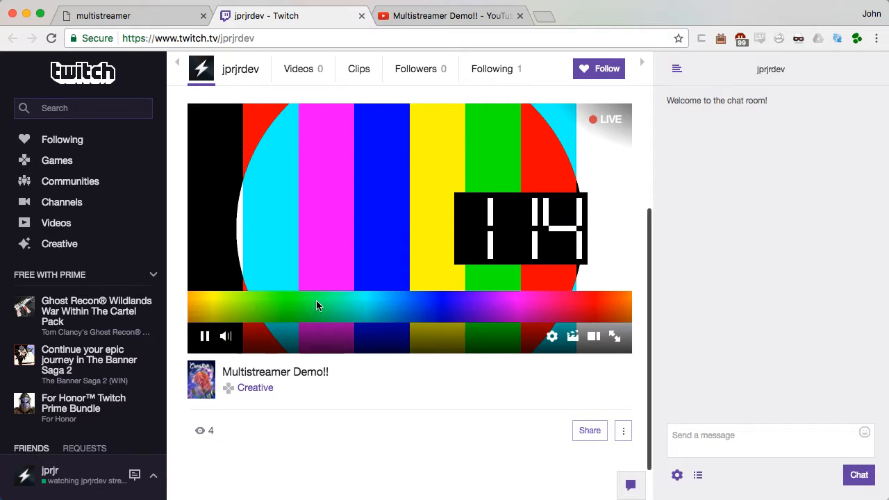
Step: Mute the Twitch and YouTube players and return to the multistreamer chat page
{"action": "left_click", "coordinate": [225, 336]}
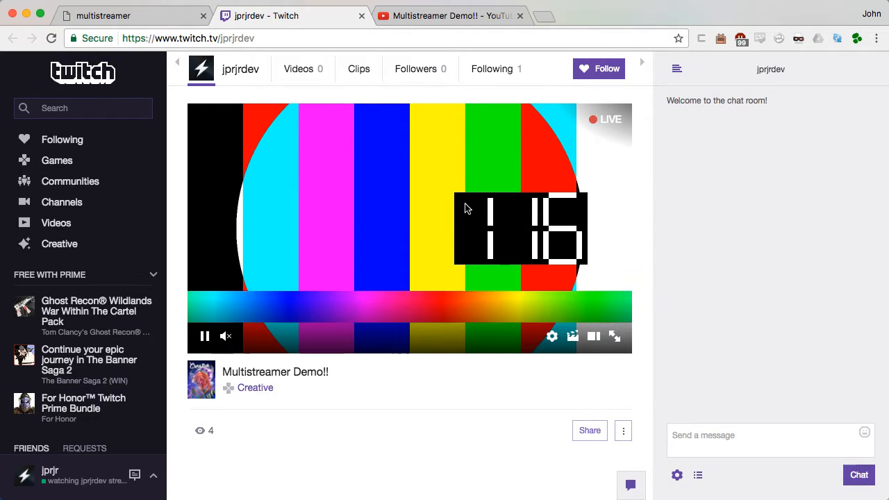
{"action": "left_click", "coordinate": [449, 14]}
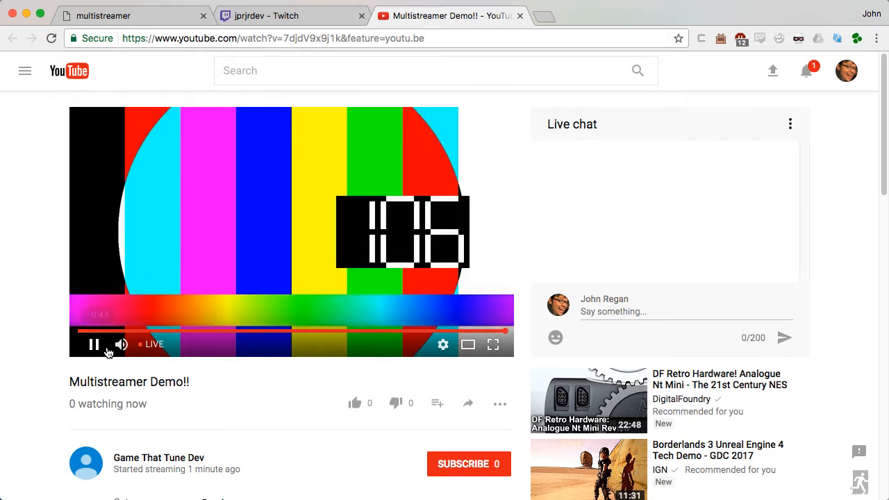
{"action": "left_click", "coordinate": [121, 344]}
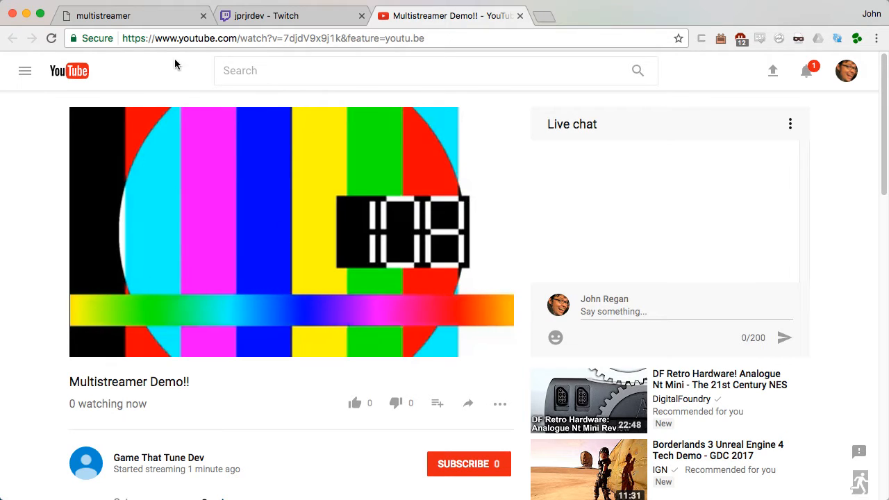
{"action": "left_click", "coordinate": [145, 19]}
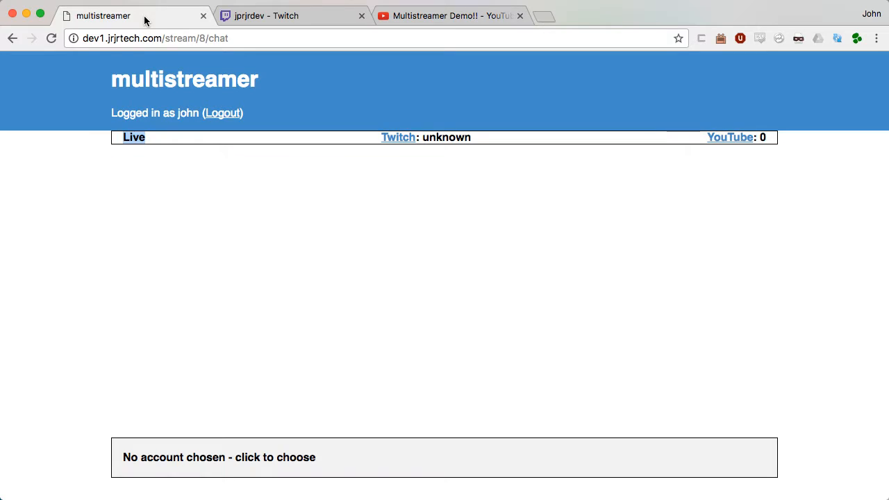
Step: Post 'hey there!!' in the Twitch chat and confirm it appears in multistreamer
{"action": "left_click", "coordinate": [238, 213]}
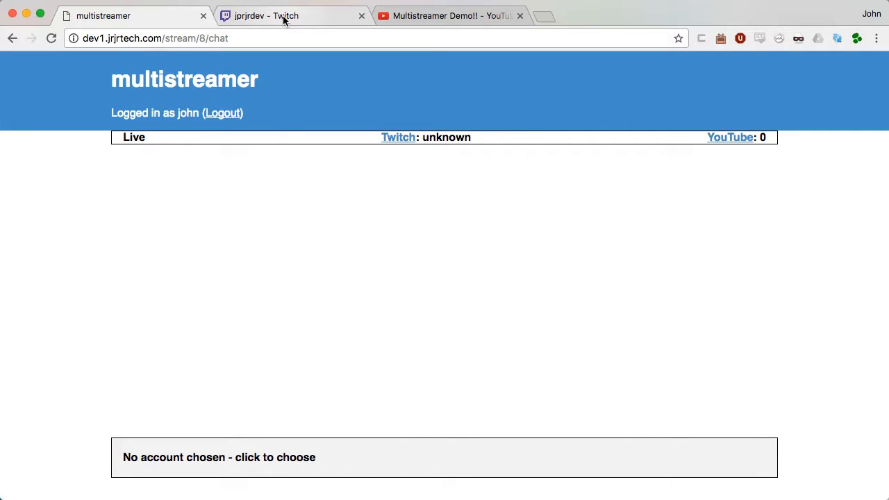
{"action": "left_click", "coordinate": [283, 17]}
{"action": "left_click", "coordinate": [723, 437]}
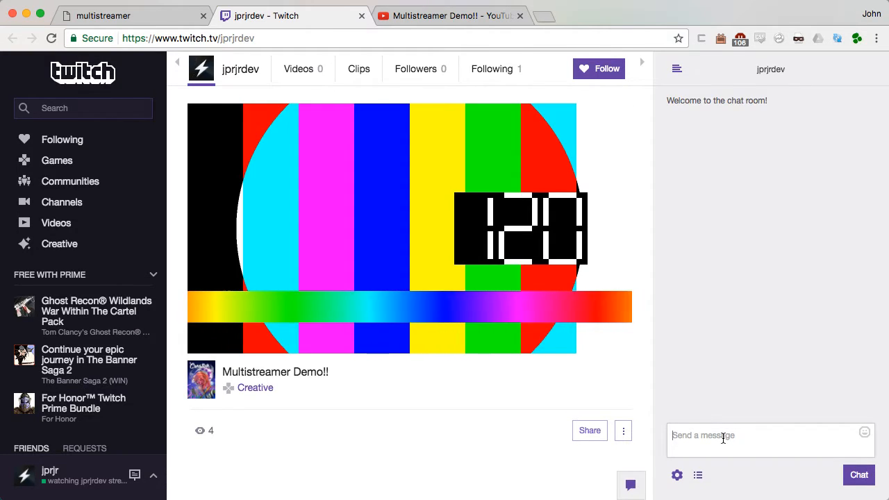
{"action": "type", "text": "hey there!!"}
{"action": "key", "text": "Return"}
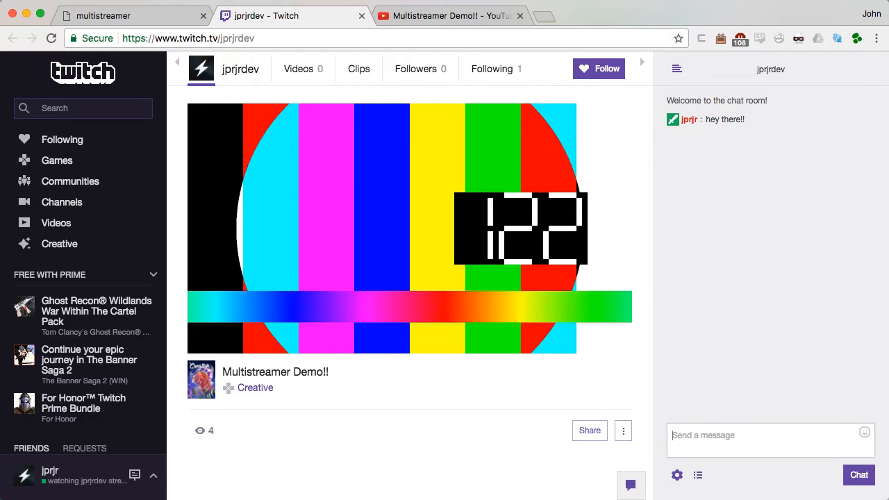
{"action": "left_click", "coordinate": [139, 18]}
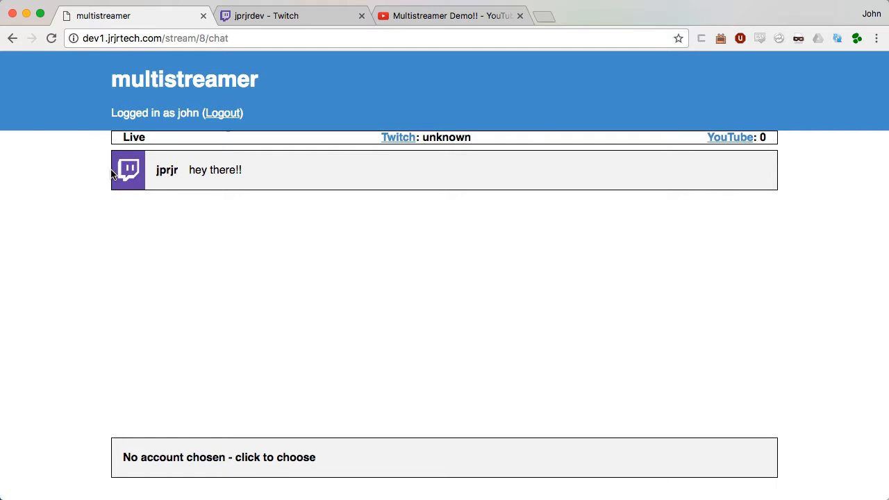
Step: Post 'Yo!' in the YouTube live chat and confirm it relays to multistreamer
{"action": "left_click", "coordinate": [426, 17]}
{"action": "left_click", "coordinate": [624, 308]}
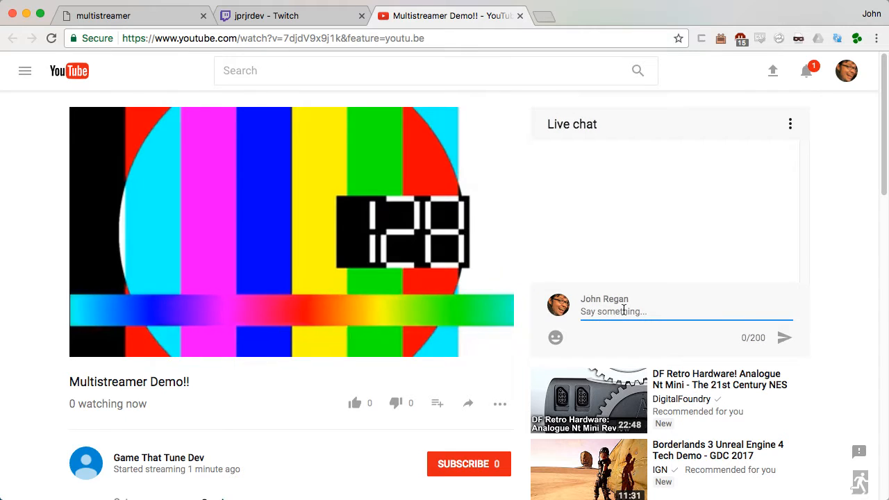
{"action": "type", "text": "Yo!"}
{"action": "key", "text": "Return"}
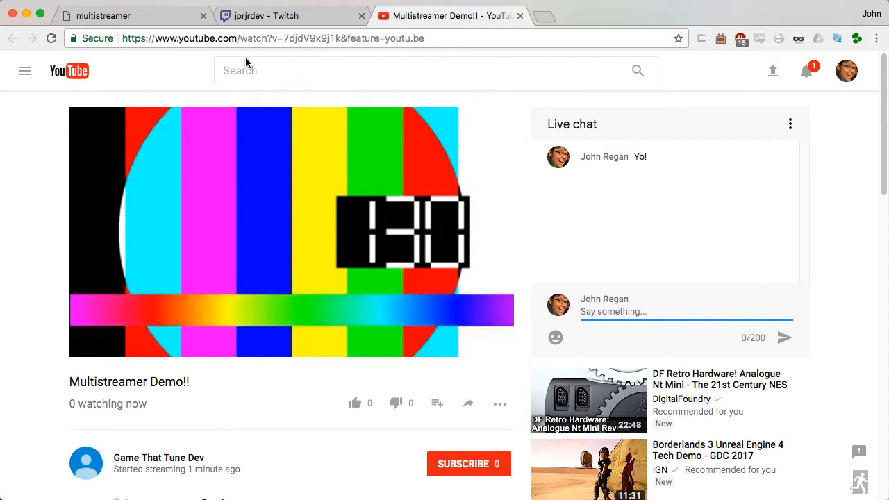
{"action": "left_click", "coordinate": [146, 19]}
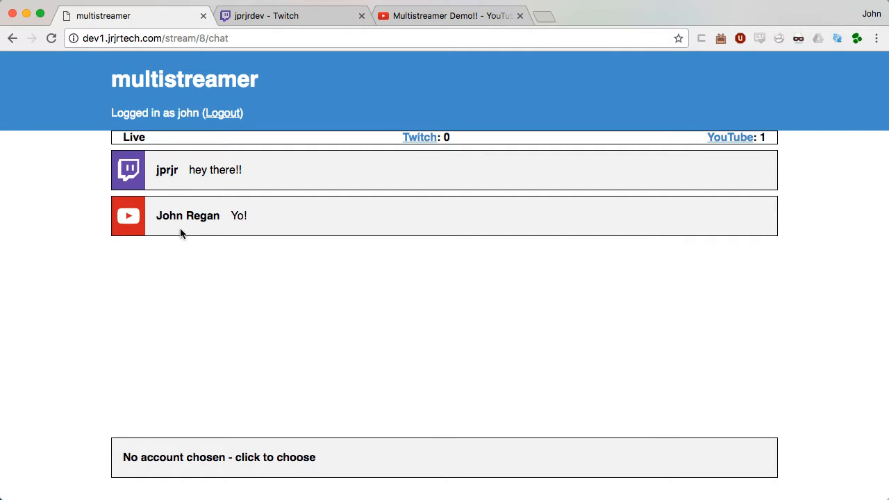
Step: Send 'Sweet!!' from the combined chat as a Twitch account and verify it in Twitch chat
{"action": "left_click", "coordinate": [158, 456]}
{"action": "left_click", "coordinate": [158, 378]}
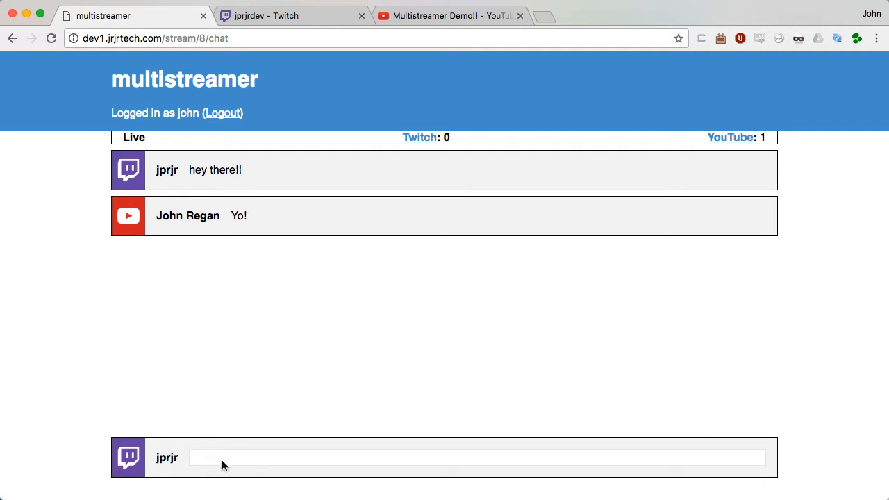
{"action": "left_click", "coordinate": [212, 460]}
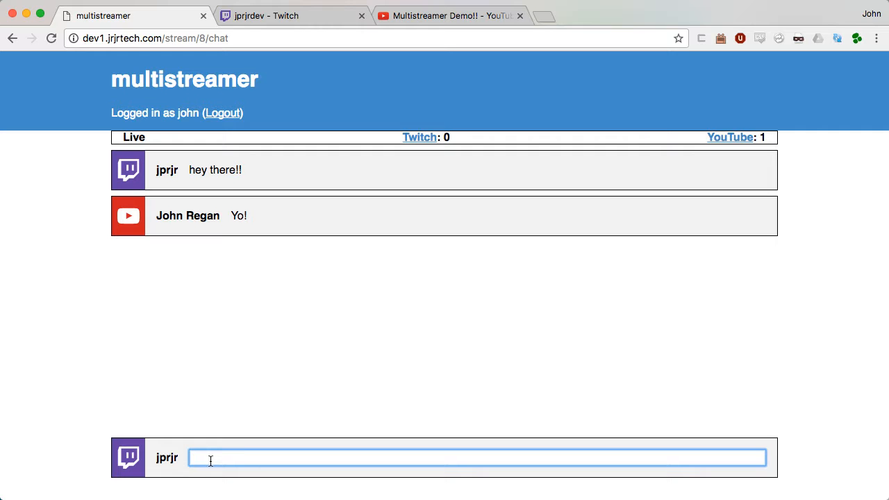
{"action": "type", "text": "Sweet!!"}
{"action": "key", "text": "Return"}
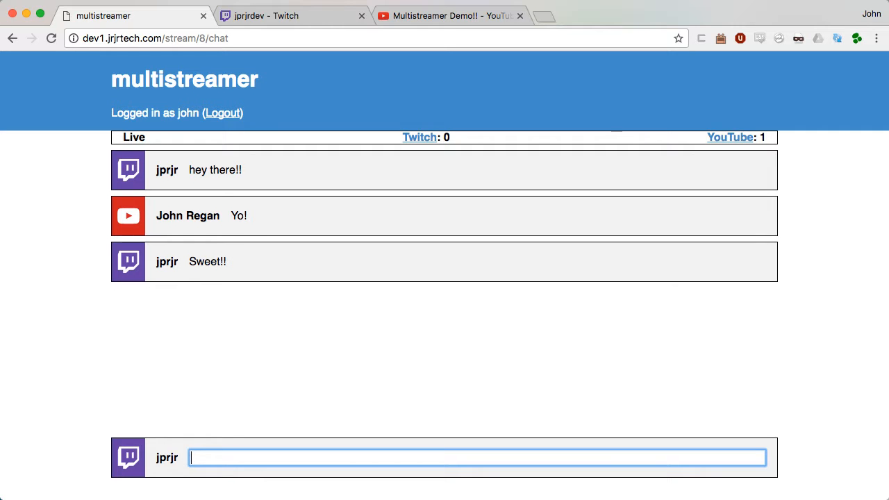
{"action": "left_click", "coordinate": [252, 17]}
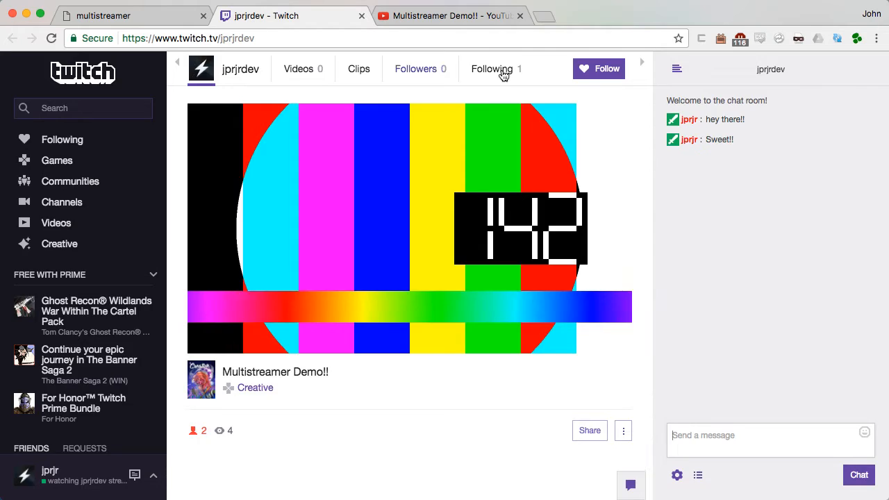
{"action": "left_click", "coordinate": [160, 16]}
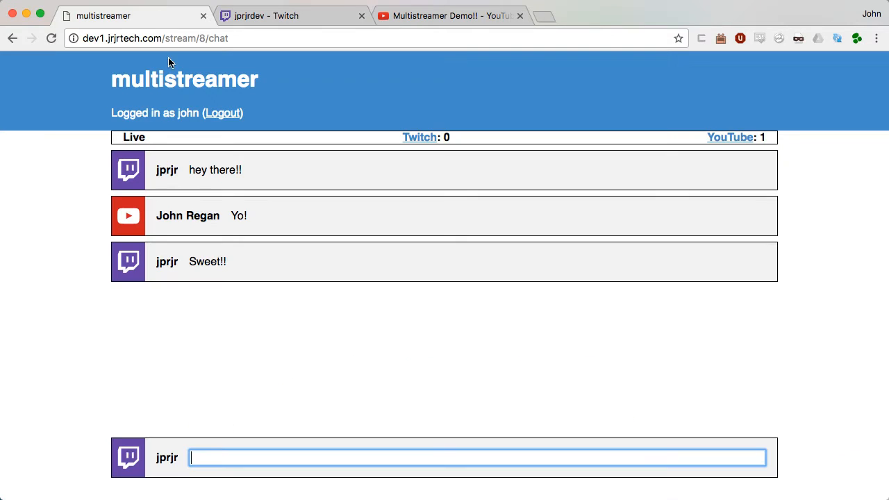
Step: Switch to another Twitch account, send 'awesome!!', and check the Twitch and YouTube chats
{"action": "left_click", "coordinate": [164, 455]}
{"action": "left_click", "coordinate": [137, 462]}
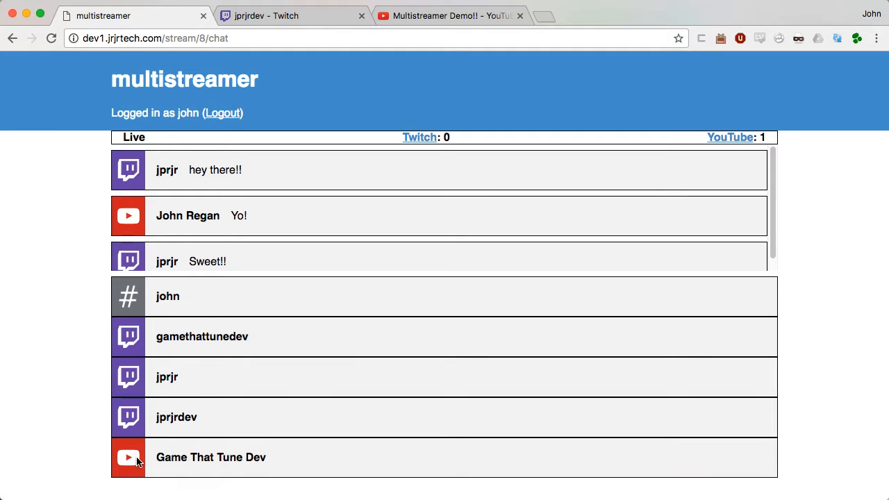
{"action": "left_click", "coordinate": [194, 331]}
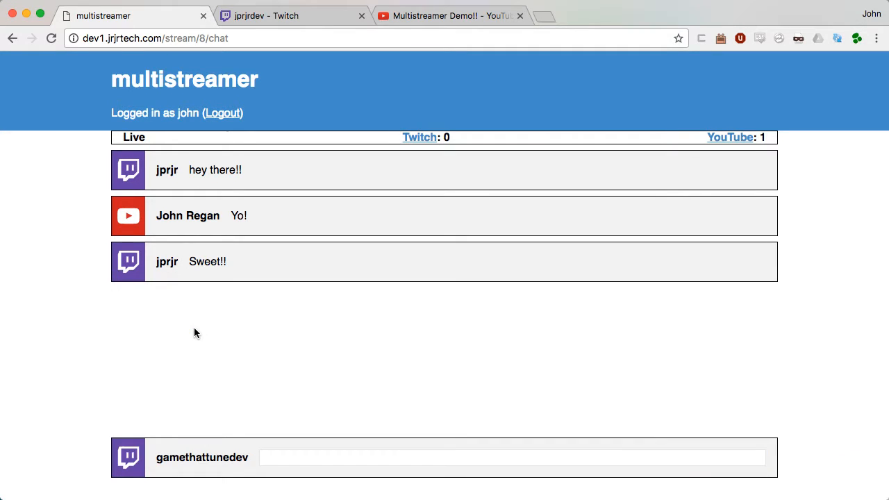
{"action": "left_click", "coordinate": [298, 462]}
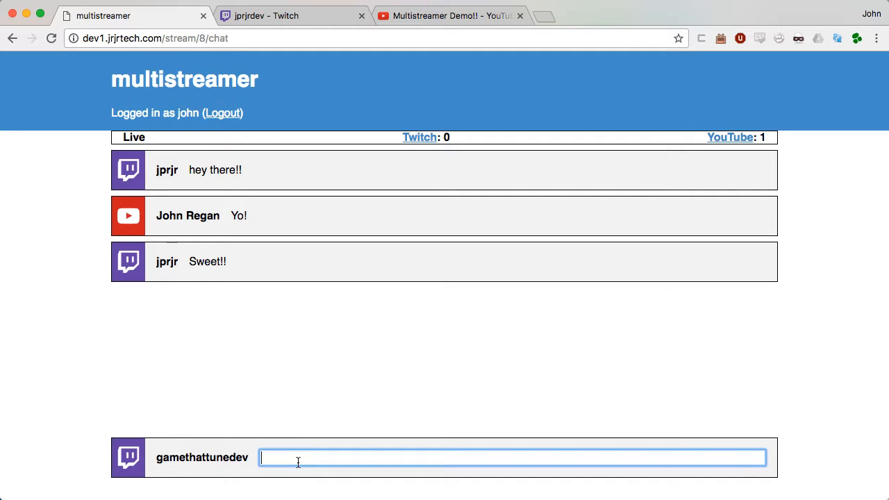
{"action": "type", "text": "awesome!!"}
{"action": "key", "text": "Return"}
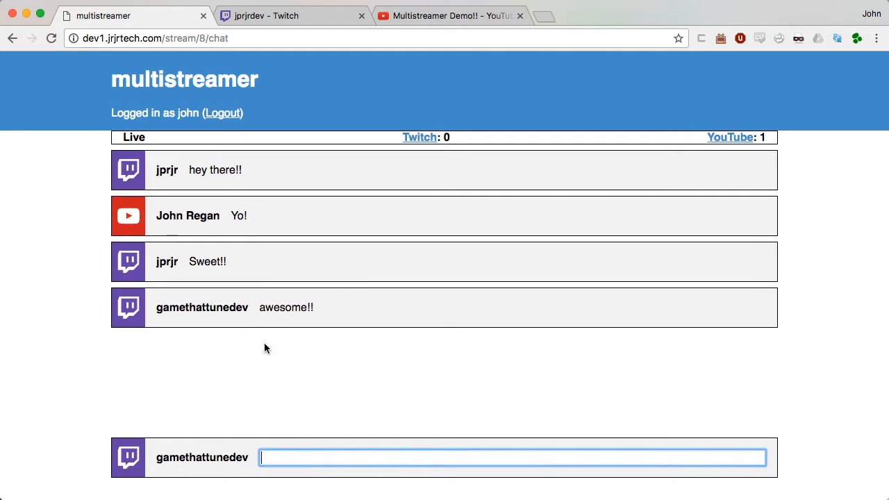
{"action": "left_click", "coordinate": [287, 16]}
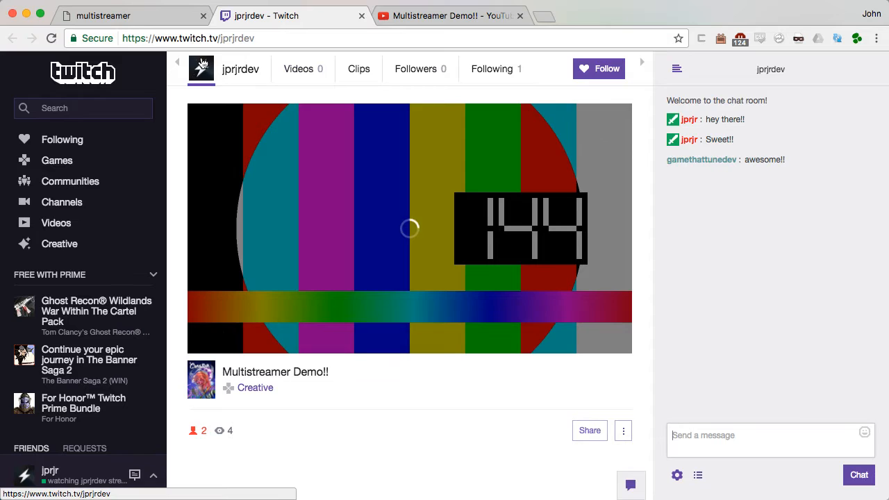
{"action": "left_click", "coordinate": [439, 19]}
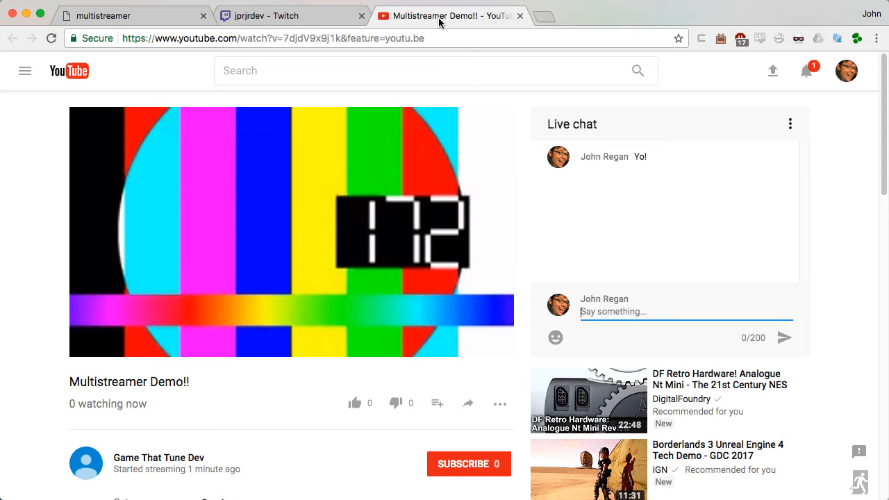
{"action": "left_click", "coordinate": [180, 16]}
Step: Send 'Hey there youtube!!' as the YouTube account, verify it in YouTube live chat, then switch to OBS
{"action": "left_click", "coordinate": [127, 464]}
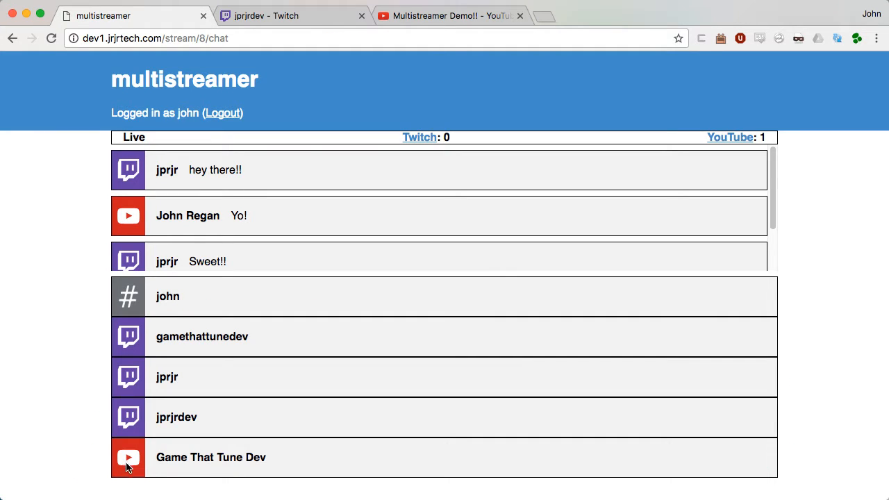
{"action": "left_click", "coordinate": [128, 465]}
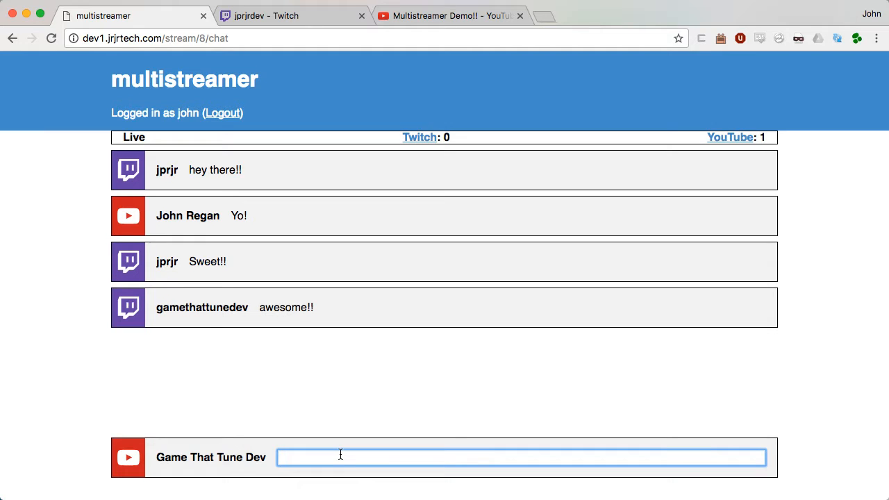
{"action": "type", "text": "Hey there youtube!!"}
{"action": "key", "text": "Return"}
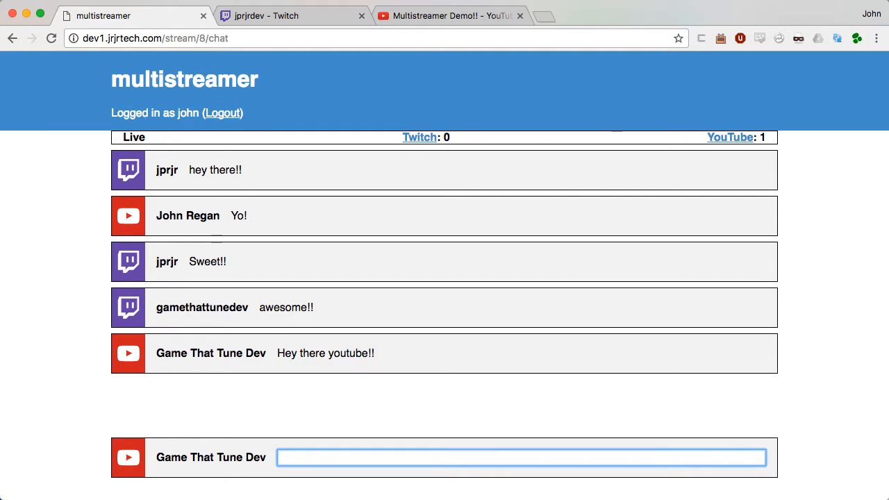
{"action": "left_click", "coordinate": [479, 17]}
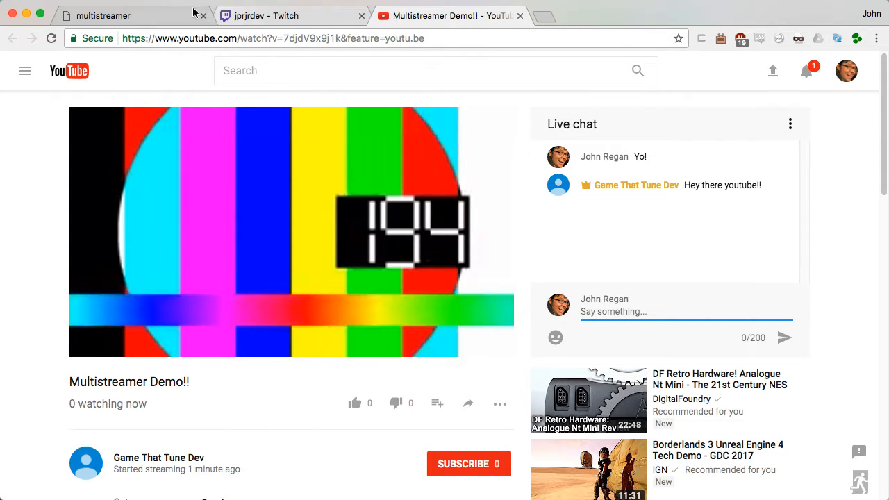
{"action": "left_click", "coordinate": [153, 15]}
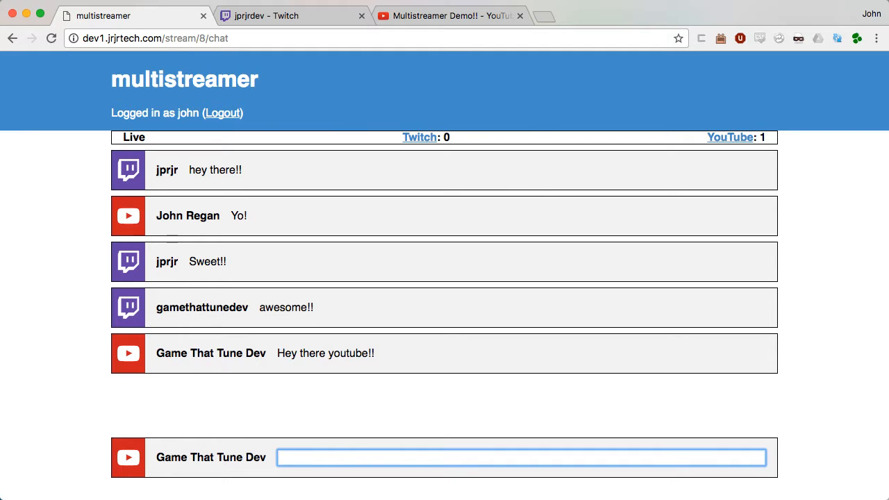
{"action": "key", "text": "super+Tab"}
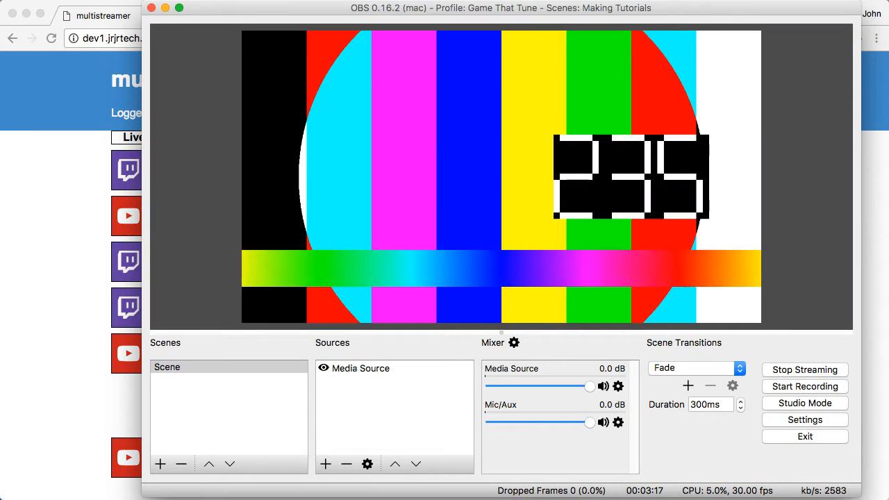
Step: Stop the OBS stream, resetting its timer to 00:00:00, and bring the browser back
{"action": "left_click", "coordinate": [806, 370]}
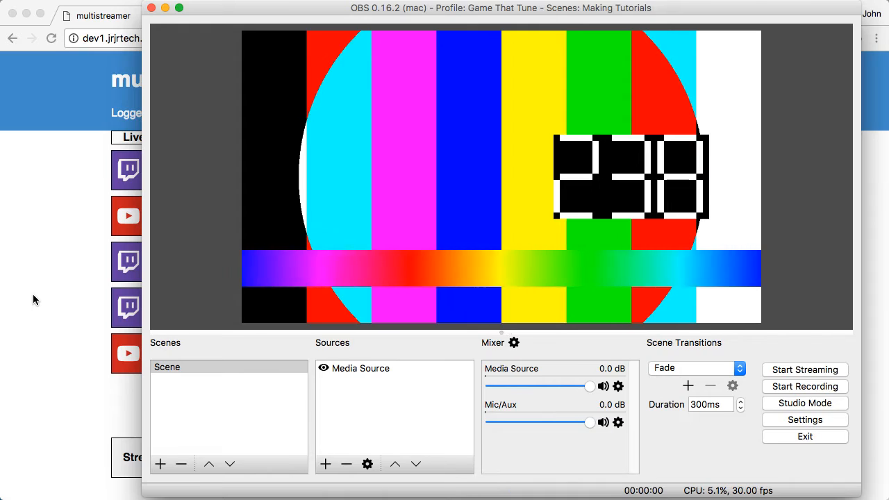
{"action": "left_click", "coordinate": [33, 295]}
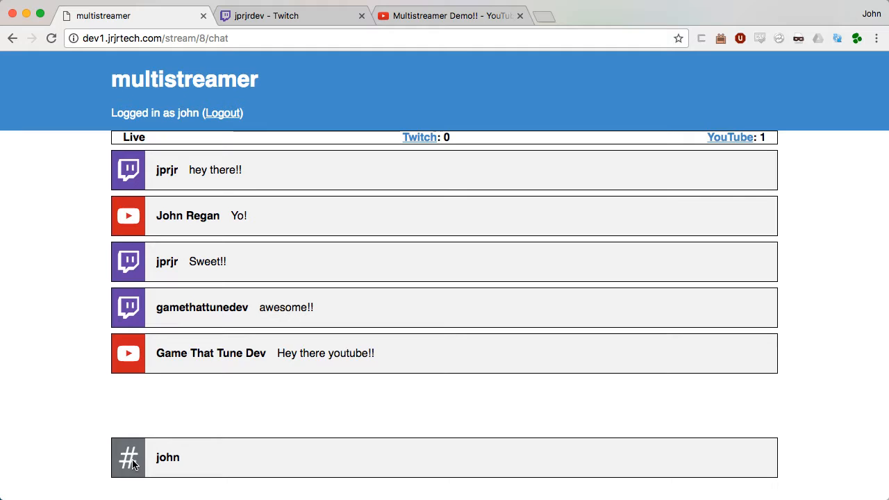
Step: Select the IRC account in the chat, visit XChat briefly, then go to the multistreamer home page
{"action": "left_click", "coordinate": [134, 464]}
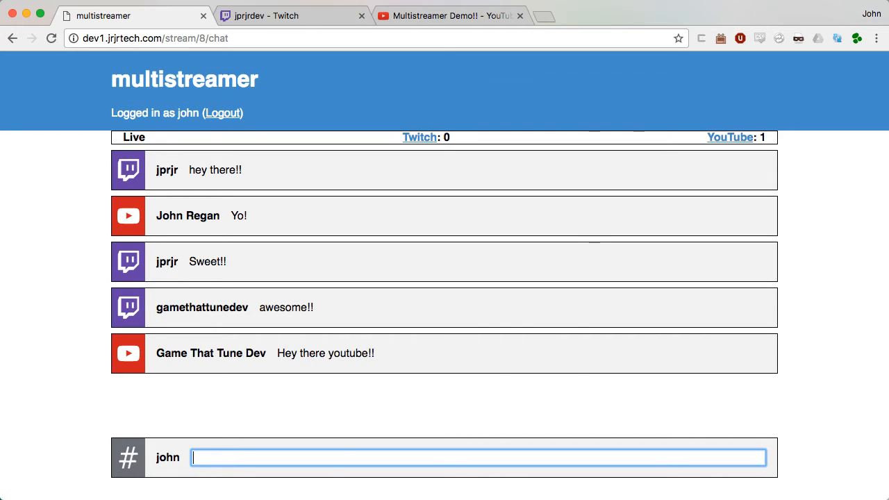
{"action": "key", "text": "super+Tab"}
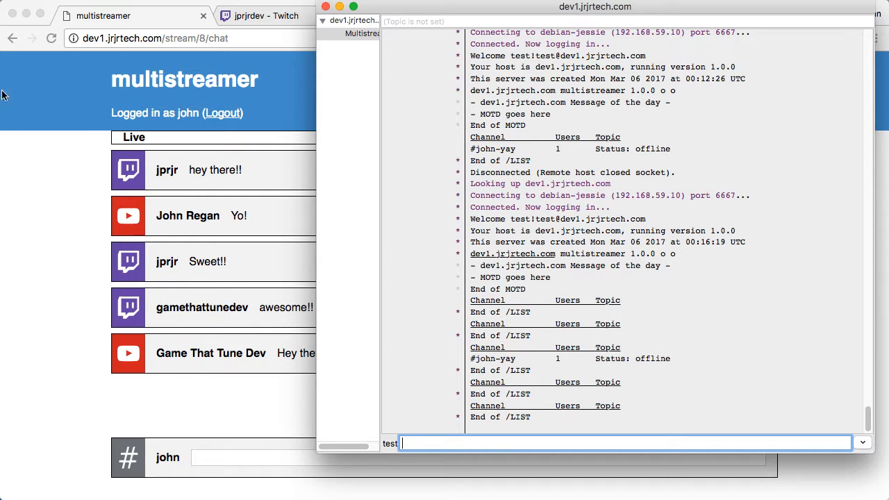
{"action": "left_click", "coordinate": [75, 170]}
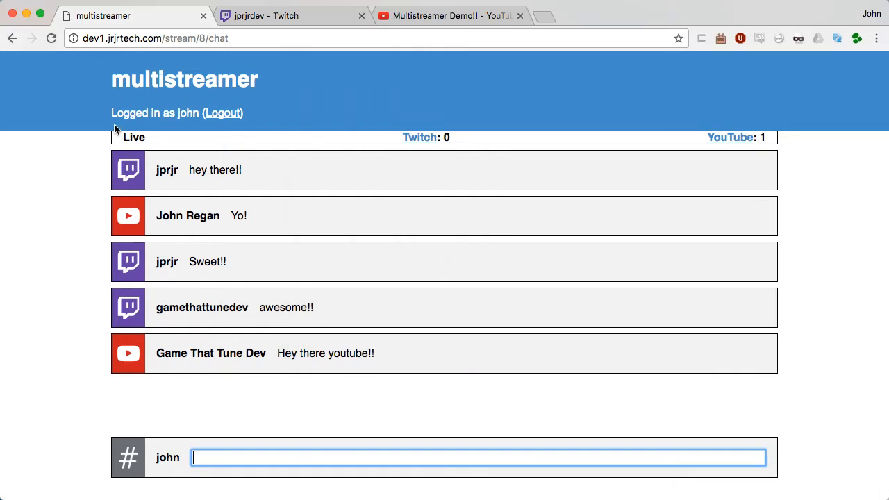
{"action": "left_click", "coordinate": [157, 81]}
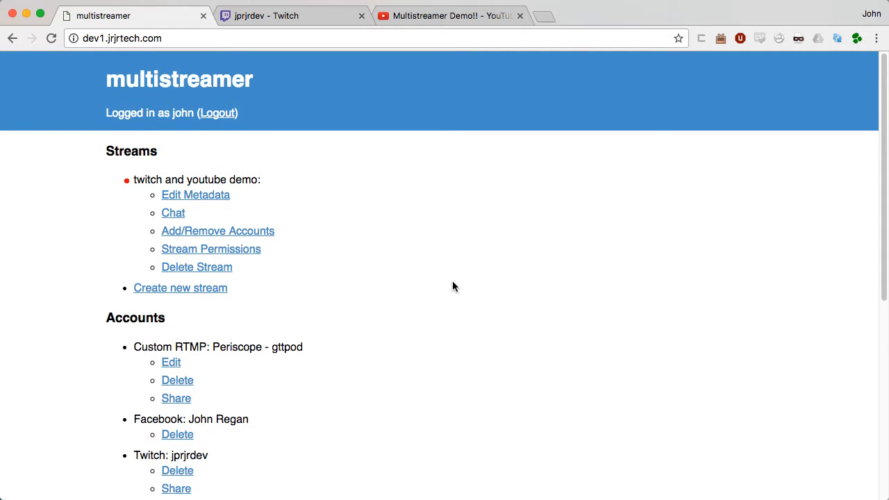
Step: Give the listed user View Chat chat permission with metadata left at None, and save the stream permissions
{"action": "scroll", "coordinate": [452, 283], "scroll_direction": "down", "scroll_amount": 5}
{"action": "scroll", "coordinate": [452, 283], "scroll_direction": "up", "scroll_amount": 5}
{"action": "left_click", "coordinate": [215, 251]}
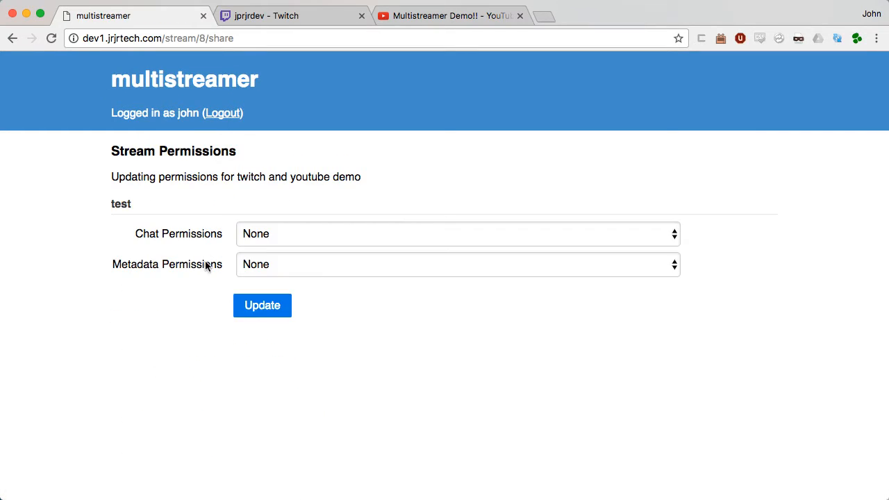
{"action": "left_click", "coordinate": [313, 234]}
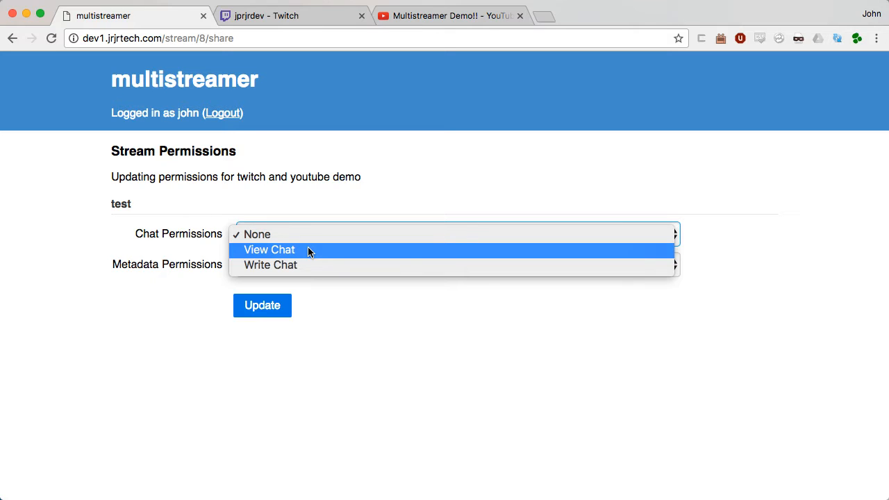
{"action": "left_click", "coordinate": [308, 250]}
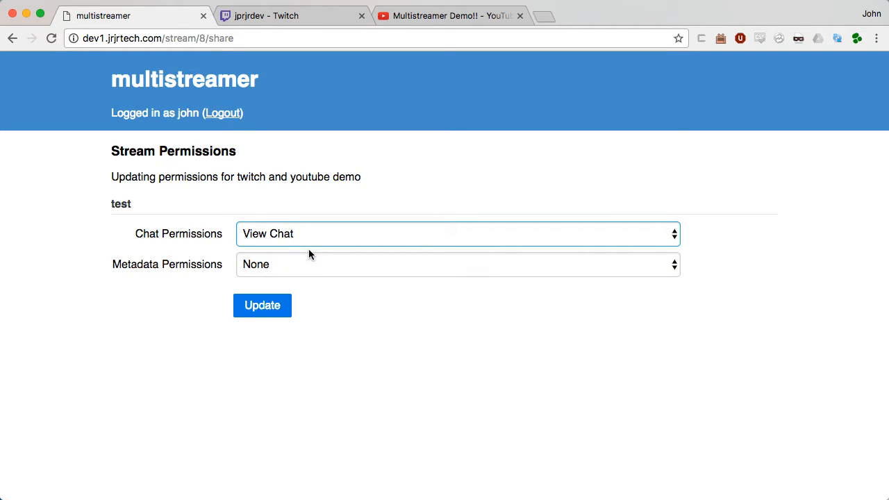
{"action": "left_click", "coordinate": [311, 263]}
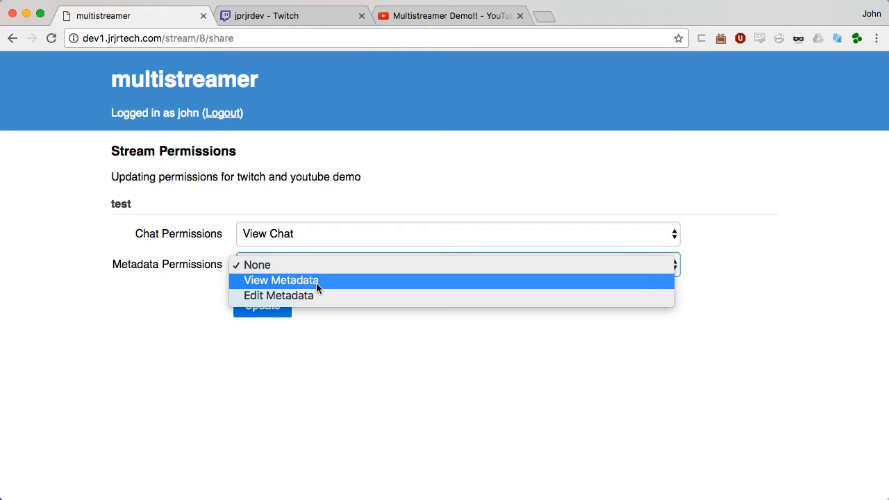
{"action": "left_click", "coordinate": [172, 199]}
{"action": "left_click", "coordinate": [262, 310]}
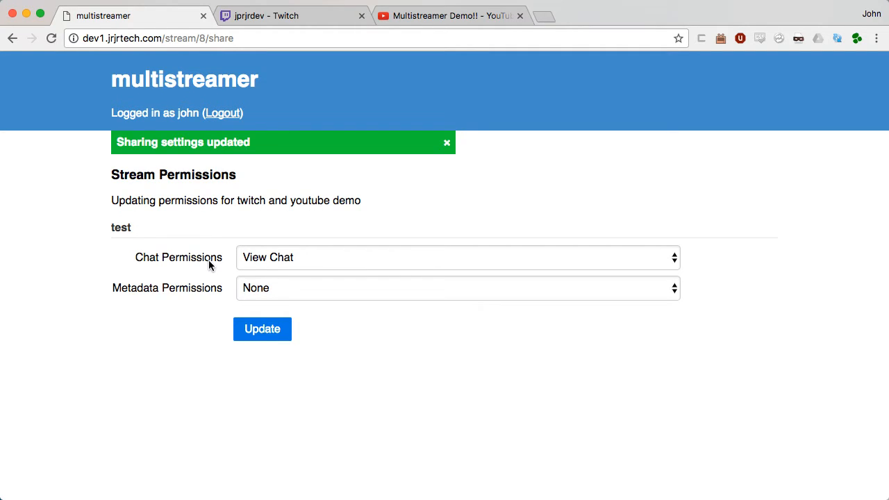
{"action": "key", "text": "super+Tab"}
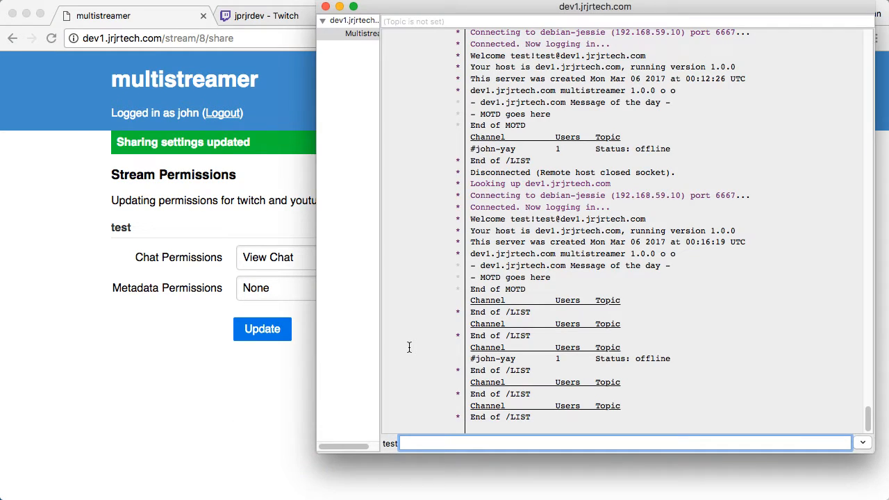
Step: List the IRC server's channels with /list and join #john-twitch-and-youtube-demo
{"action": "type", "text": "/list"}
{"action": "key", "text": "Return"}
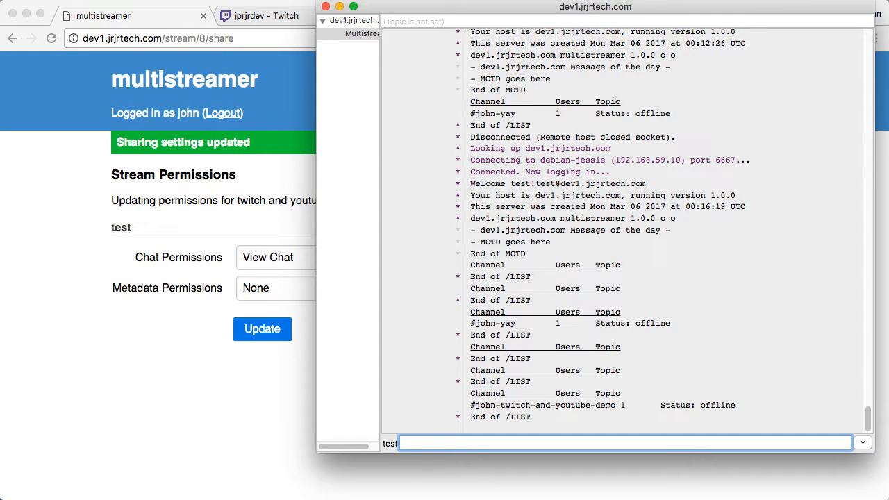
{"action": "left_click", "coordinate": [516, 407]}
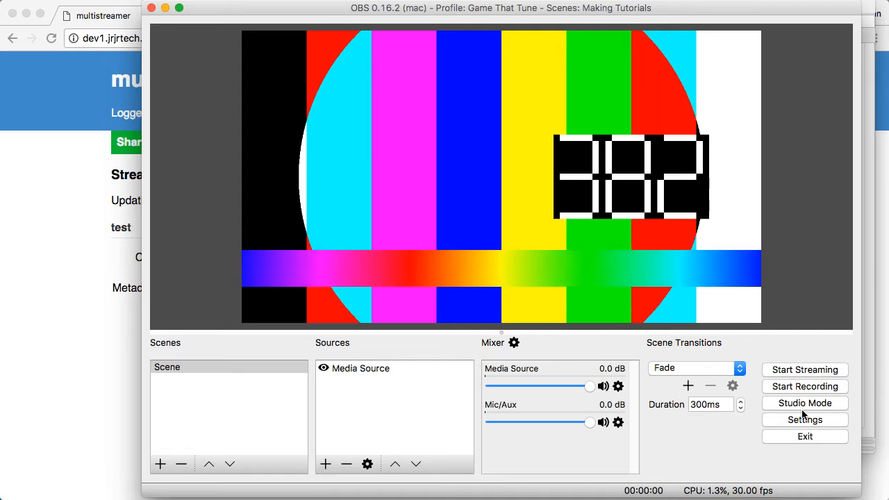
Step: Restart streaming in OBS and return to XChat to see the channel topic go live
{"action": "left_click", "coordinate": [793, 370]}
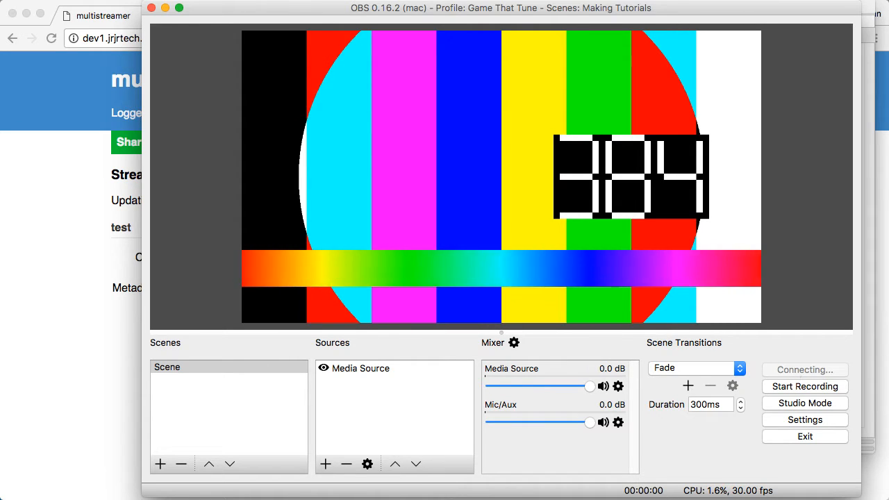
{"action": "key", "text": "super+Tab"}
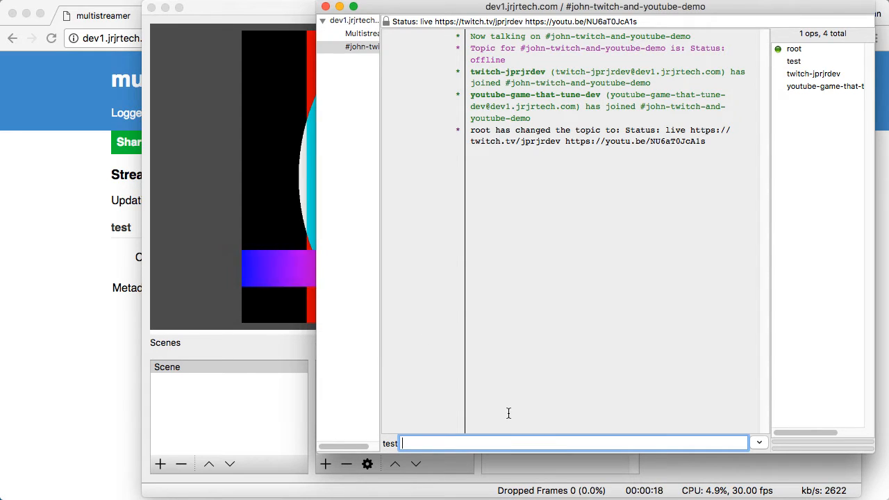
Step: Find the Twitch relay user's nickname via tab-completion and the channel member list
{"action": "type", "text": "tw"}
{"action": "key", "text": "Tab"}
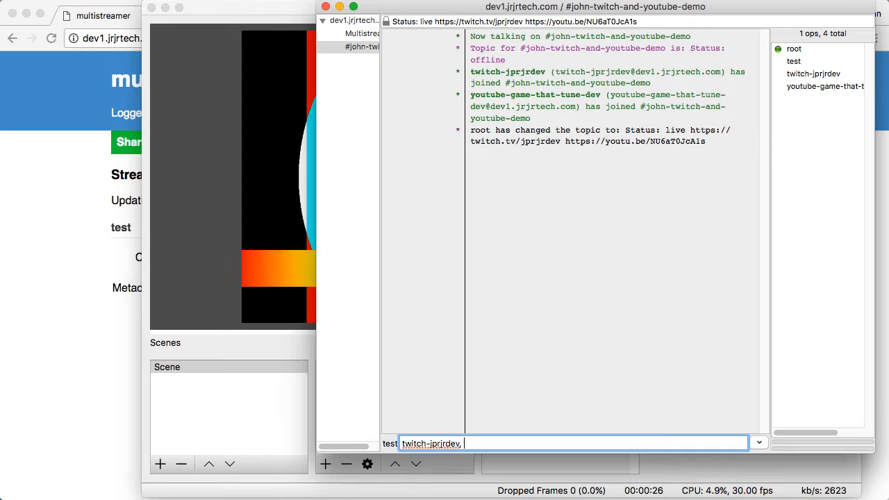
{"action": "left_click", "coordinate": [812, 74]}
{"action": "left_click", "coordinate": [810, 87]}
{"action": "left_click", "coordinate": [812, 78]}
{"action": "left_click", "coordinate": [811, 89]}
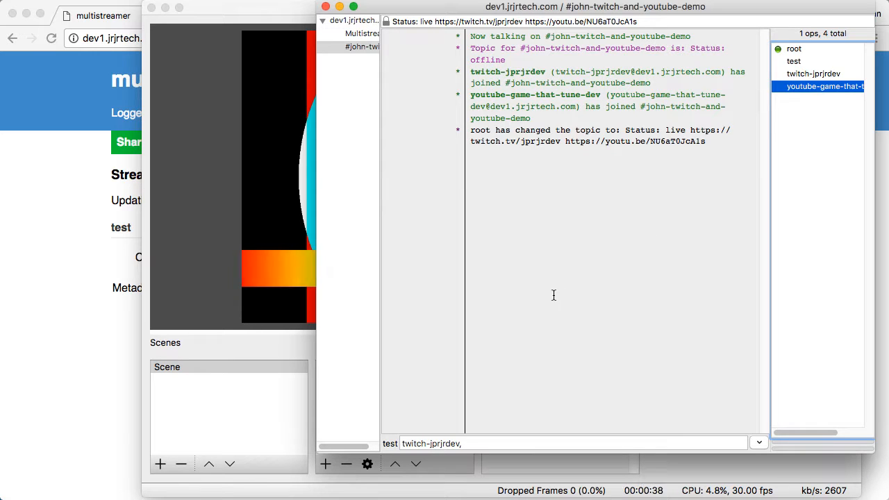
{"action": "left_click", "coordinate": [452, 443]}
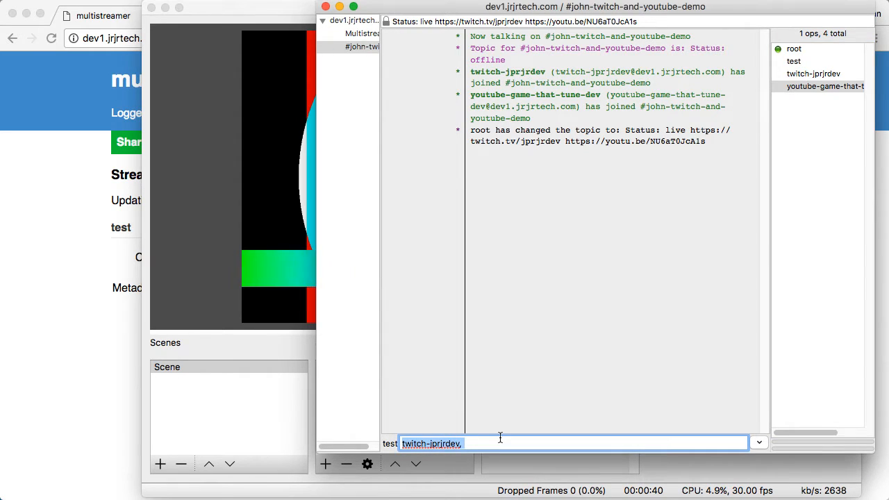
Step: Send 'hey hey hey!' addressed to the Twitch relay user's nick, then open the topic's twitch.tv link
{"action": "type", "text": "@jp"}
{"action": "key", "text": "BackSpace"}
{"action": "key", "text": "BackSpace"}
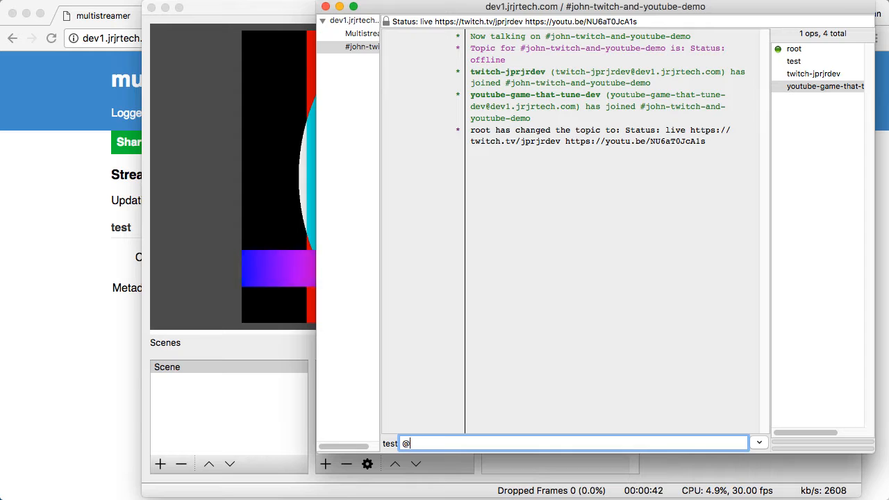
{"action": "type", "text": "jpr"}
{"action": "key", "text": "BackSpace"}
{"action": "key", "text": "BackSpace"}
{"action": "type", "text": "t"}
{"action": "key", "text": "BackSpace"}
{"action": "key", "text": "BackSpace"}
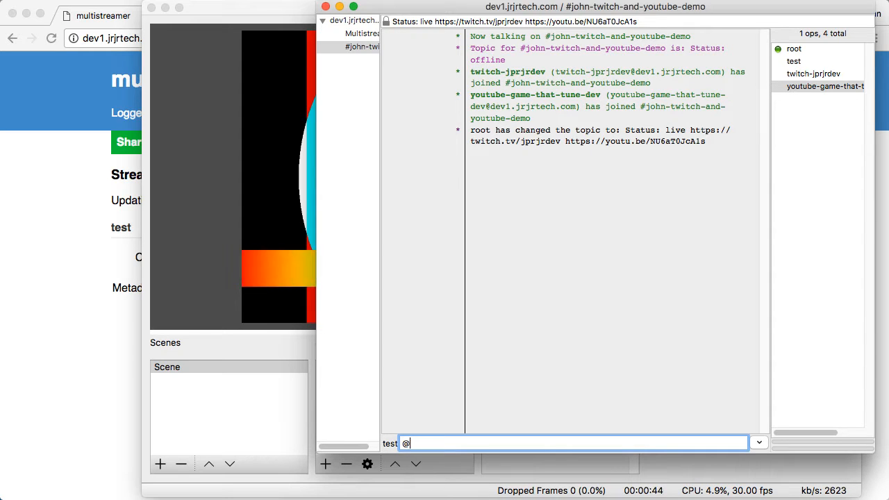
{"action": "type", "text": "twitch-jprjrdev"}
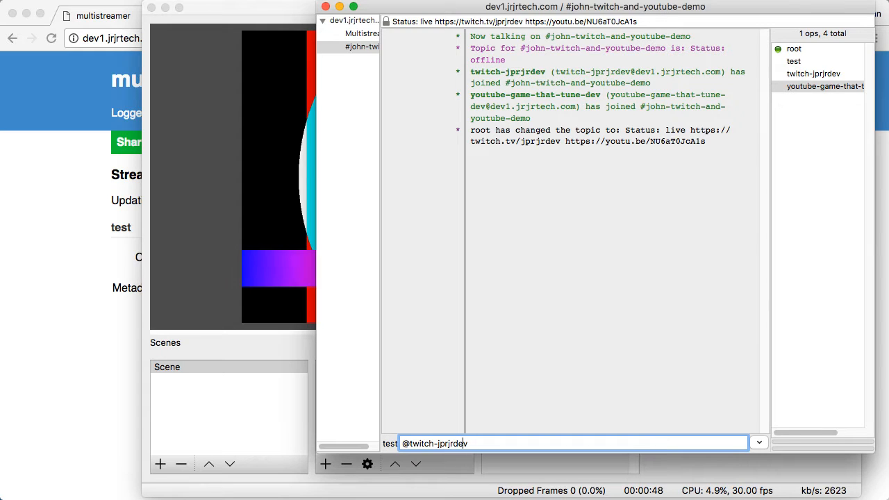
{"action": "key", "text": "Home"}
{"action": "key", "text": "Delete"}
{"action": "key", "text": "Right"}
{"action": "key", "text": "Right"}
{"action": "key", "text": "Right"}
{"action": "key", "text": "Right"}
{"action": "key", "text": "Right"}
{"action": "key", "text": "Right"}
{"action": "key", "text": "Right"}
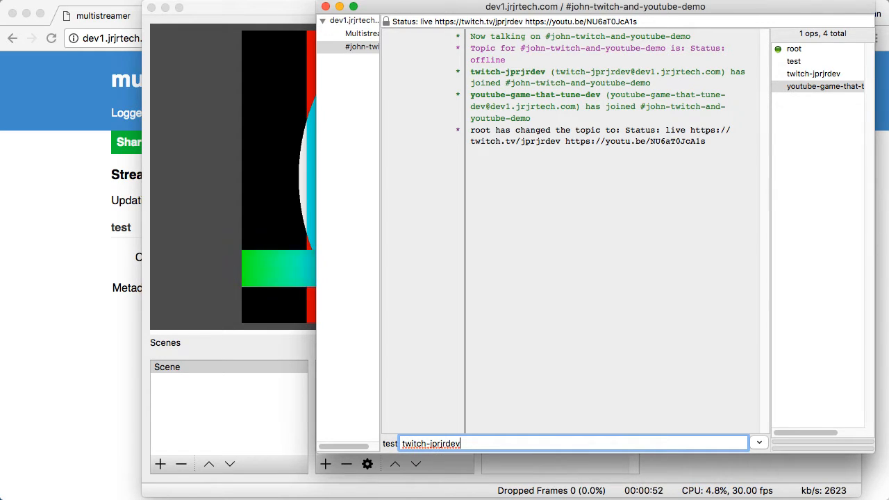
{"action": "type", "text": ", "}
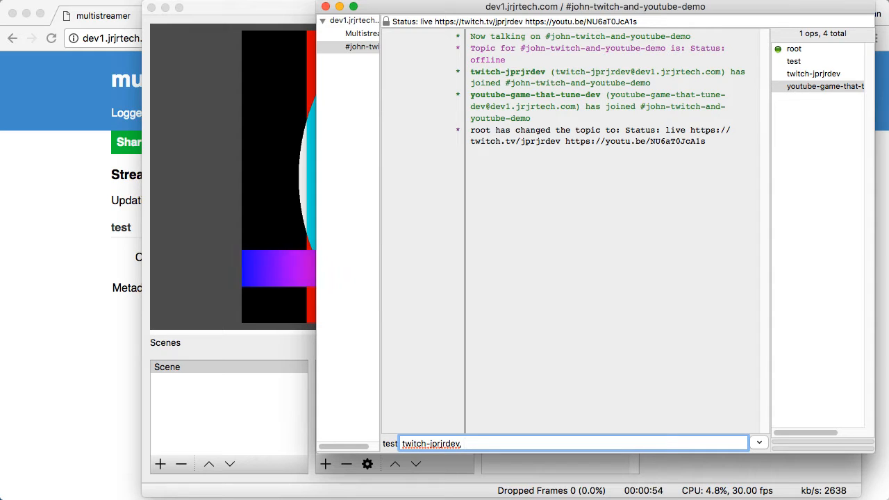
{"action": "type", "text": "hey hey hey!"}
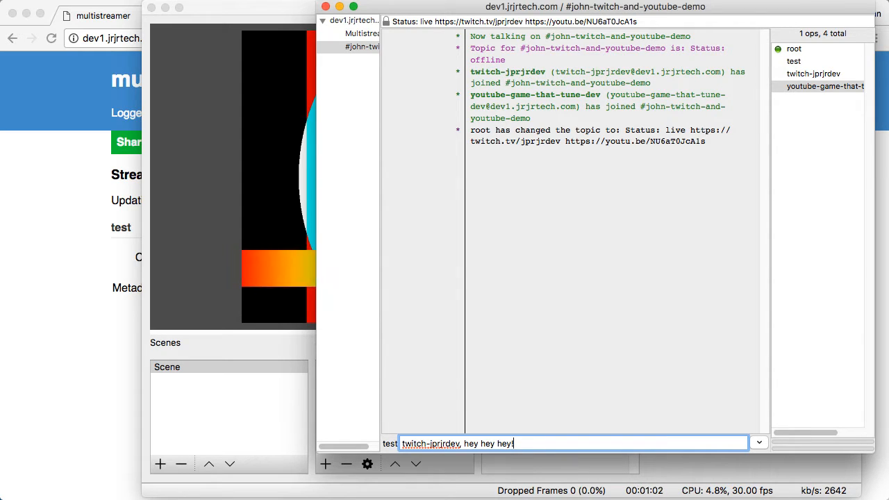
{"action": "key", "text": "Return"}
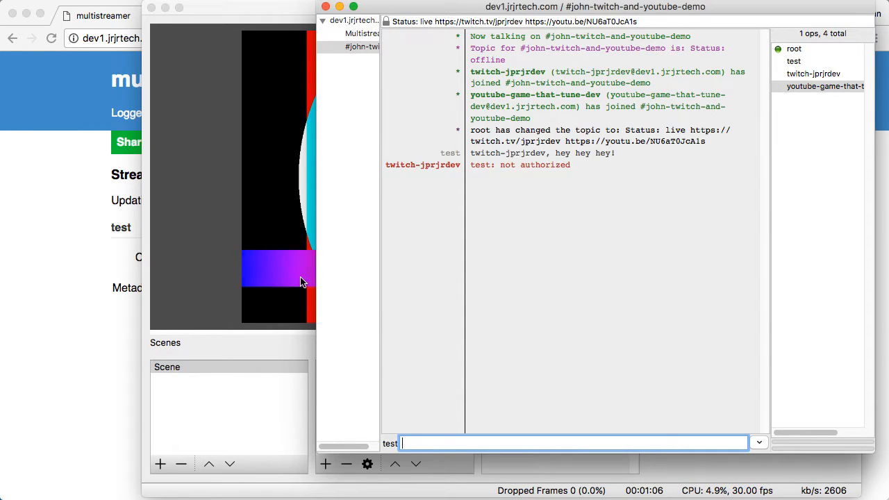
{"action": "left_click", "coordinate": [710, 130]}
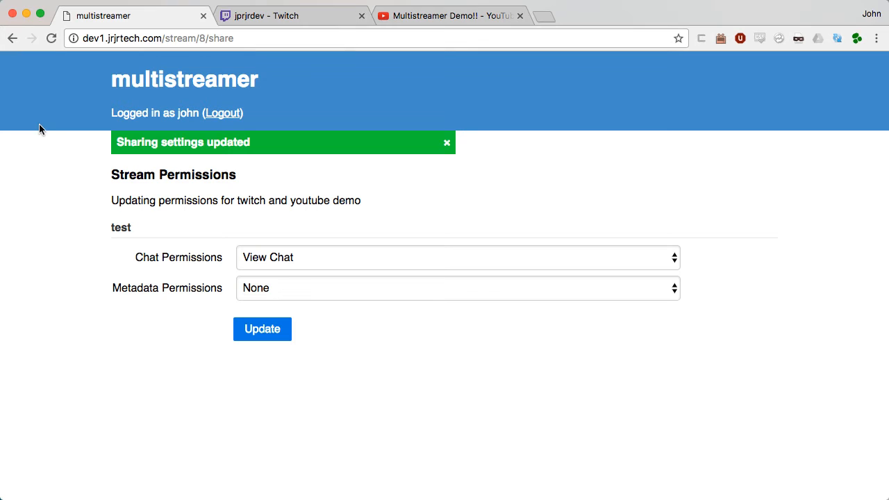
Step: Load the Twitch channel's chat-only page by appending /chat to its URL
{"action": "left_click", "coordinate": [285, 16]}
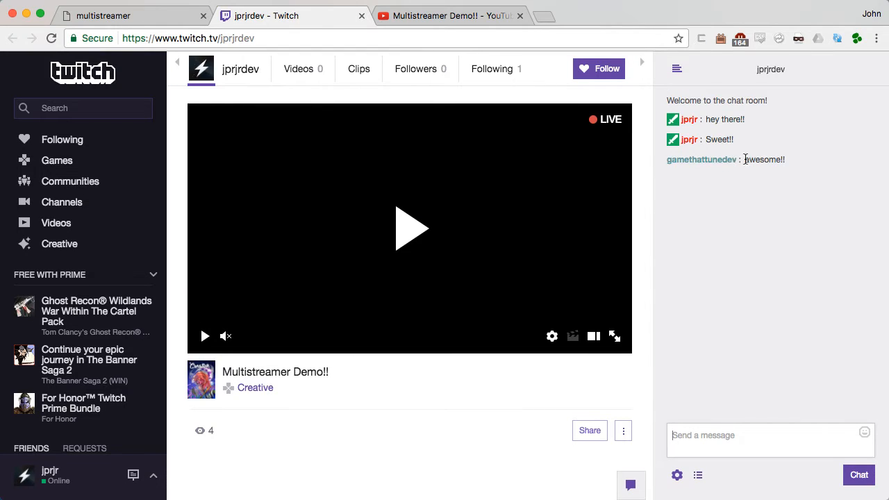
{"action": "left_click", "coordinate": [285, 39]}
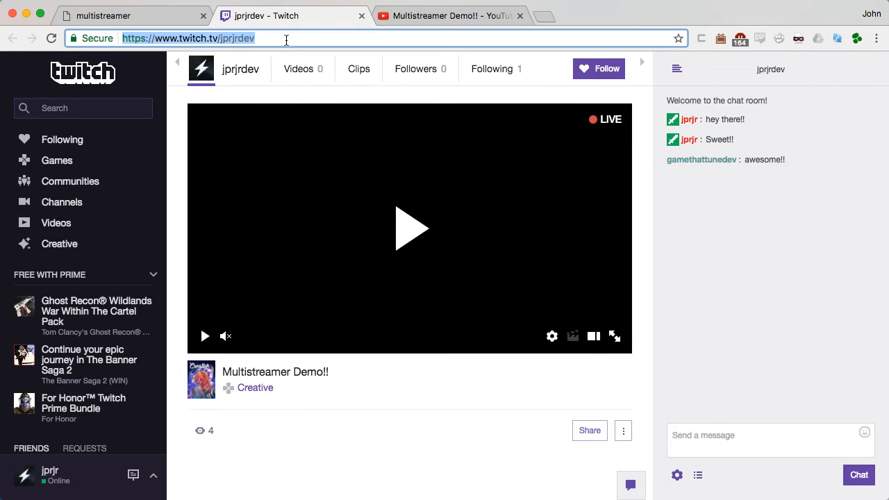
{"action": "left_click", "coordinate": [286, 40]}
{"action": "type", "text": "/chat"}
{"action": "key", "text": "Return"}
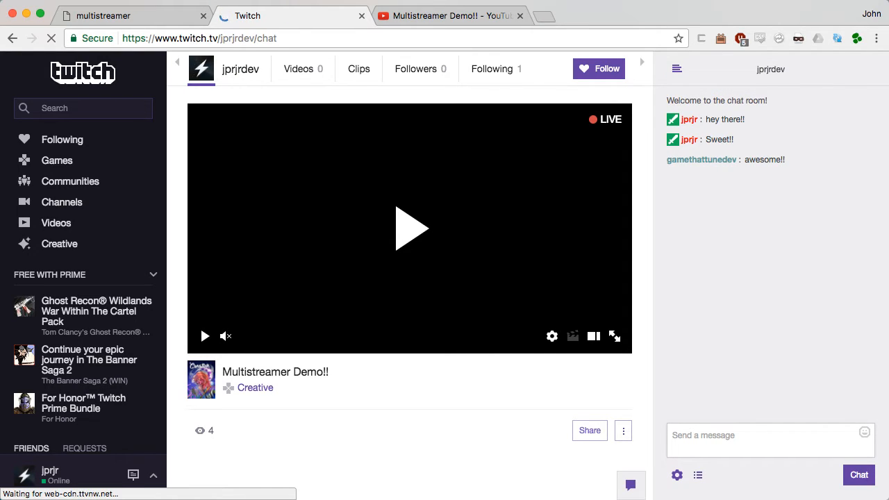
Step: Check the IRC client, then return to the multistreamer home page
{"action": "key", "text": "super+Tab"}
{"action": "key", "text": "super+Tab"}
{"action": "key", "text": "super+Tab"}
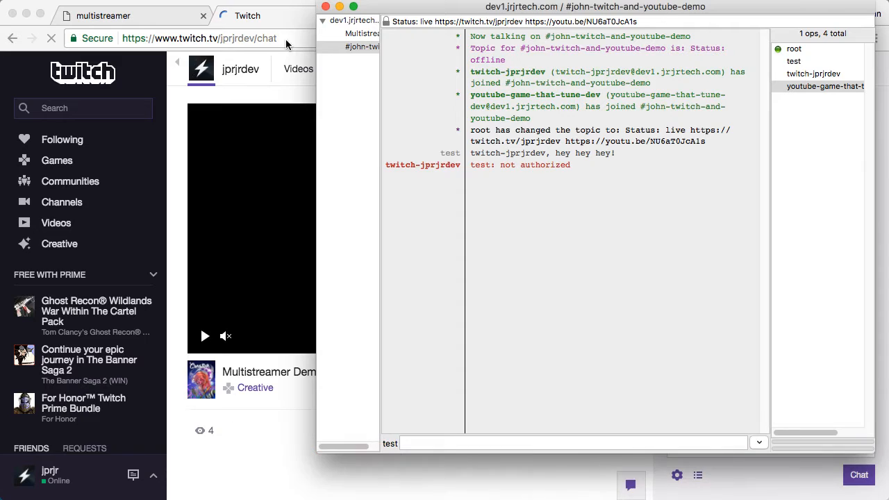
{"action": "left_click", "coordinate": [482, 442]}
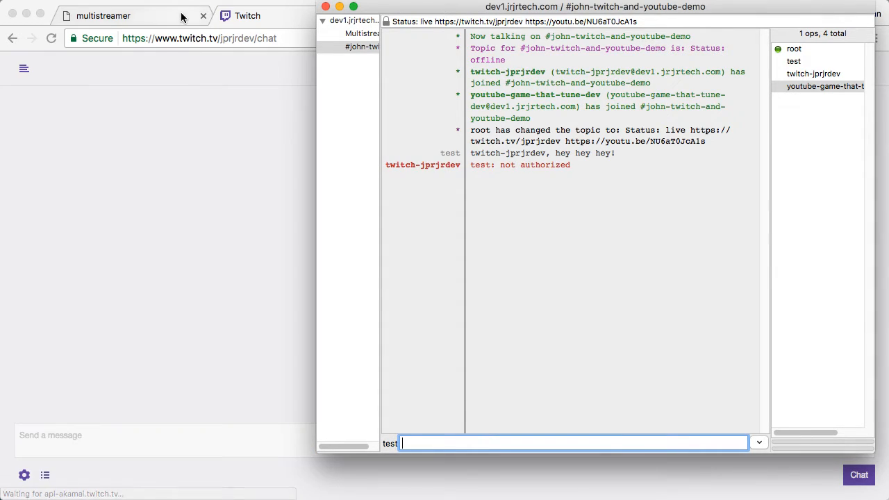
{"action": "left_click", "coordinate": [182, 17]}
{"action": "left_click", "coordinate": [198, 89]}
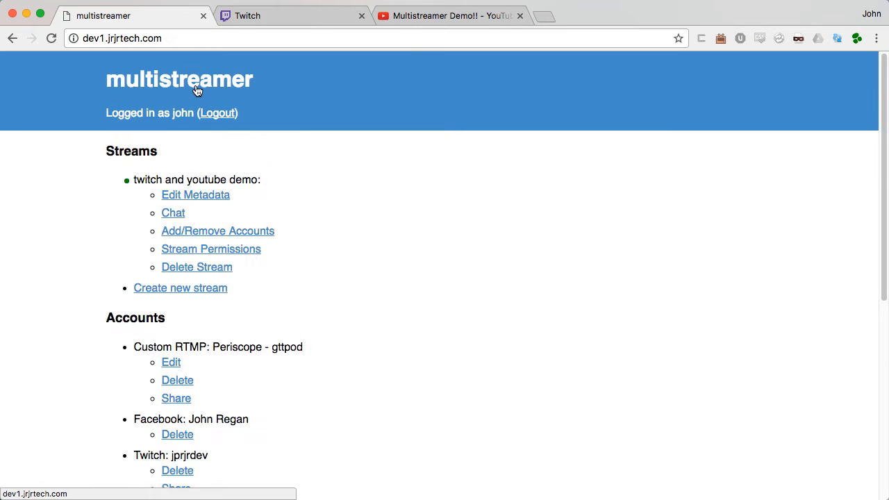
Step: Open the 'twitch and youtube demo' web chat and post as the Twitch account jprjr
{"action": "left_click", "coordinate": [166, 214]}
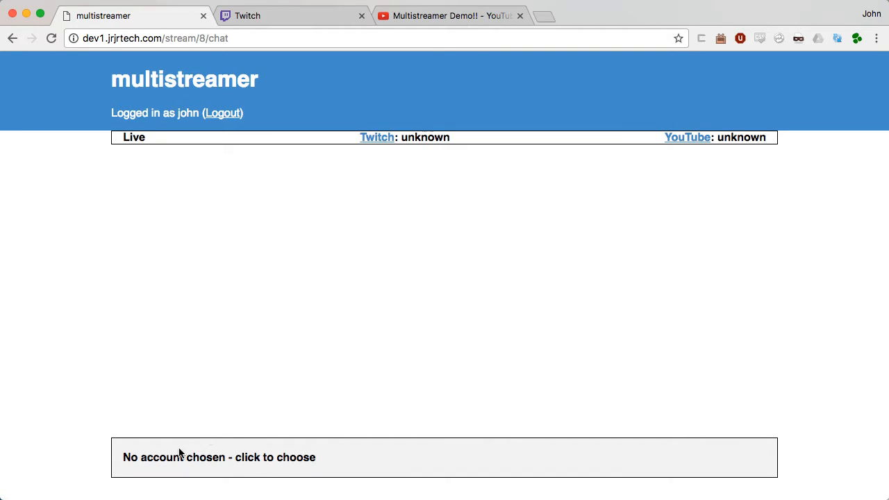
{"action": "left_click", "coordinate": [179, 453]}
{"action": "left_click", "coordinate": [132, 386]}
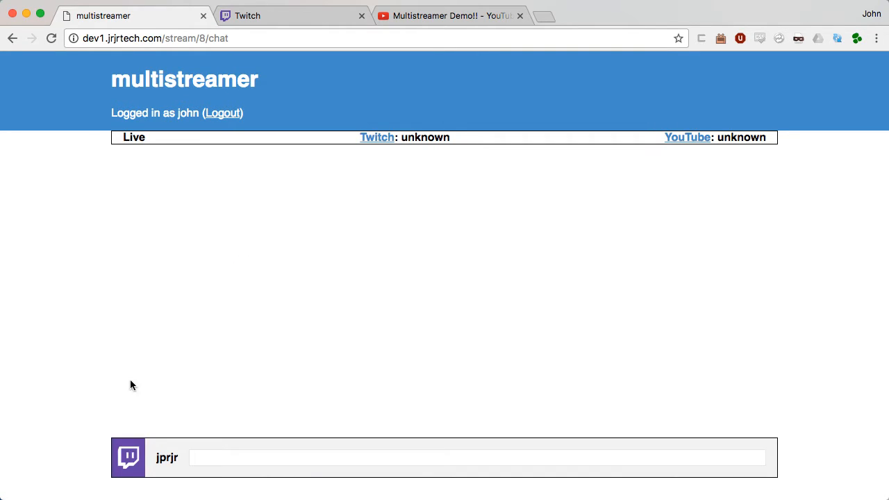
{"action": "left_click", "coordinate": [209, 462]}
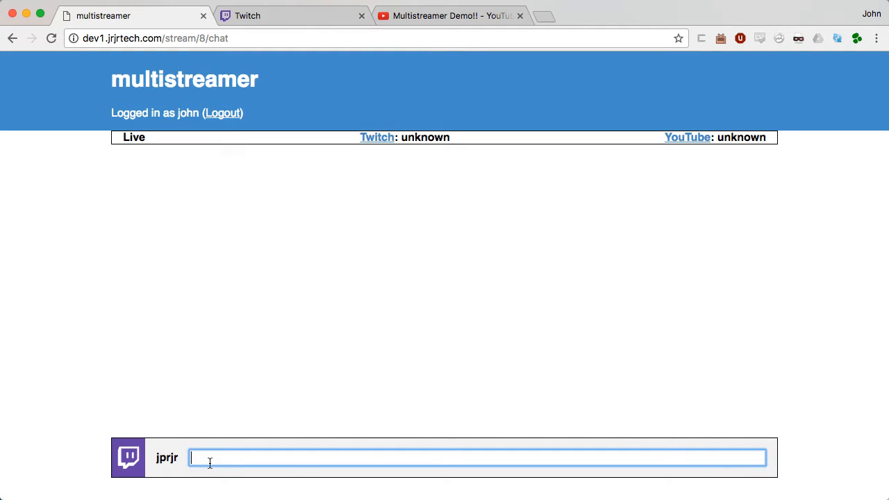
{"action": "key", "text": "super+Tab"}
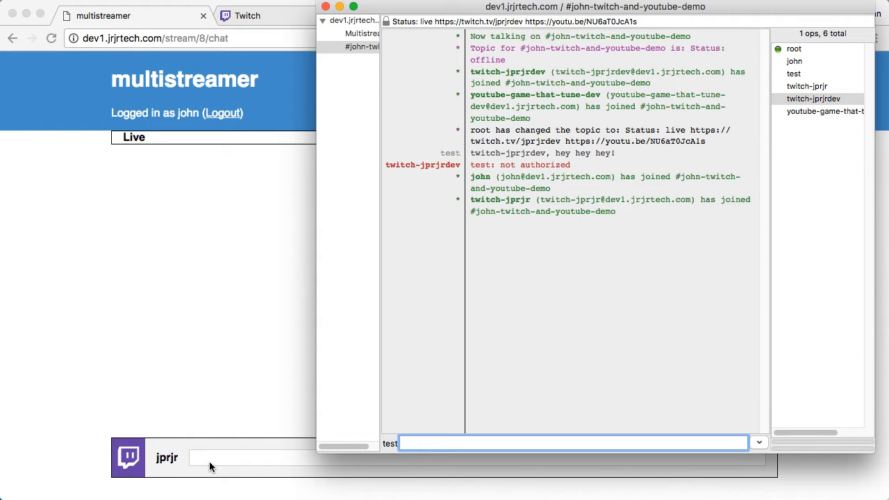
Step: In XChat, list Twitch accounts with !chat twitch and join as gamethattunedev
{"action": "type", "text": "!chat"}
{"action": "key", "text": "Return"}
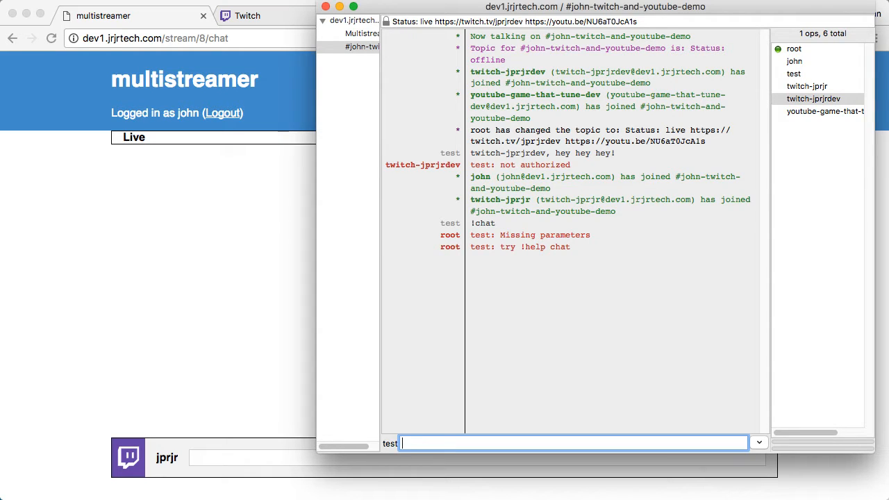
{"action": "type", "text": "!help cha"}
{"action": "key", "text": "BackSpace"}
{"action": "key", "text": "BackSpace"}
{"action": "key", "text": "BackSpace"}
{"action": "key", "text": "BackSpace"}
{"action": "key", "text": "BackSpace"}
{"action": "key", "text": "BackSpace"}
{"action": "key", "text": "BackSpace"}
{"action": "key", "text": "BackSpace"}
{"action": "key", "text": "BackSpace"}
{"action": "type", "text": "!chat twitch"}
{"action": "key", "text": "Return"}
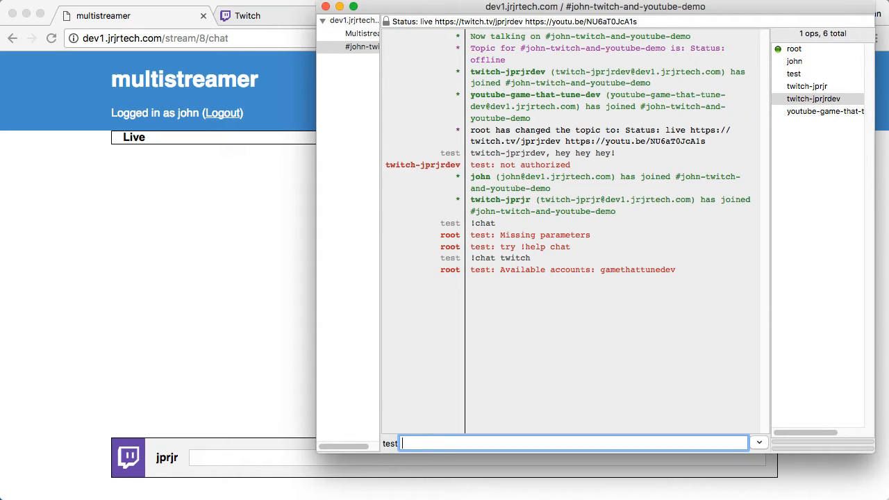
{"action": "type", "text": "!chat twitch gamethattunedev"}
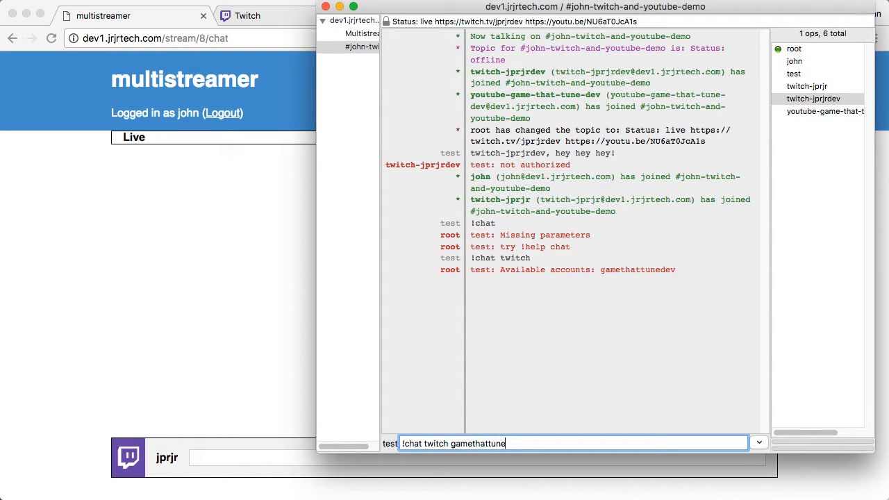
{"action": "key", "text": "Return"}
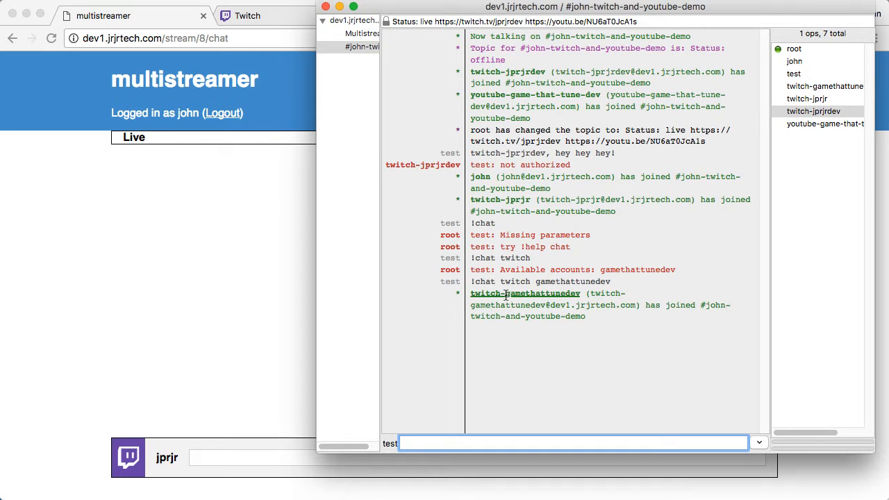
Step: Send 'Put this on twitch!!' addressed to twitch-gamethattunedev and view it in the web chat
{"action": "type", "text": "twitch-g"}
{"action": "key", "text": "Tab"}
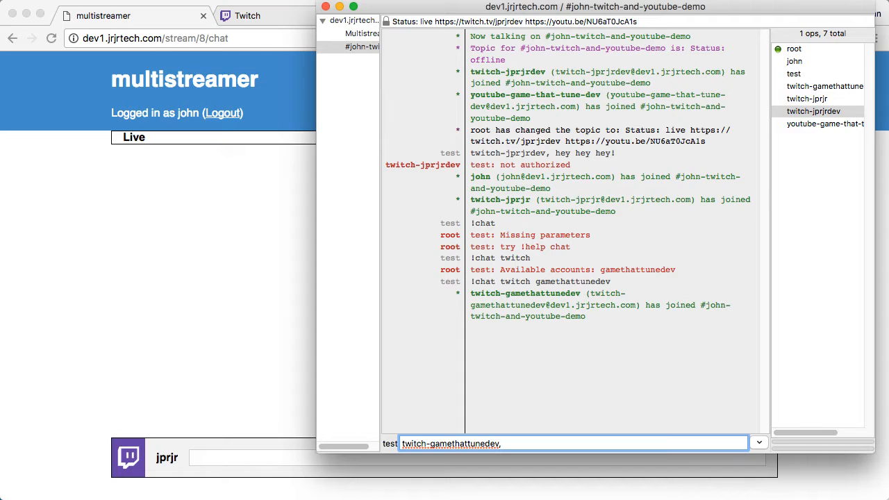
{"action": "type", "text": "Put this on twitch!!"}
{"action": "key", "text": "Return"}
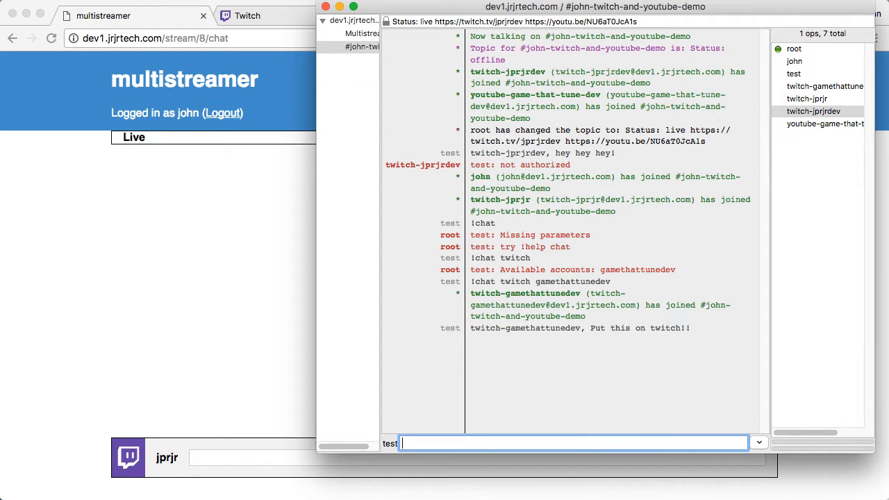
{"action": "left_click", "coordinate": [197, 331]}
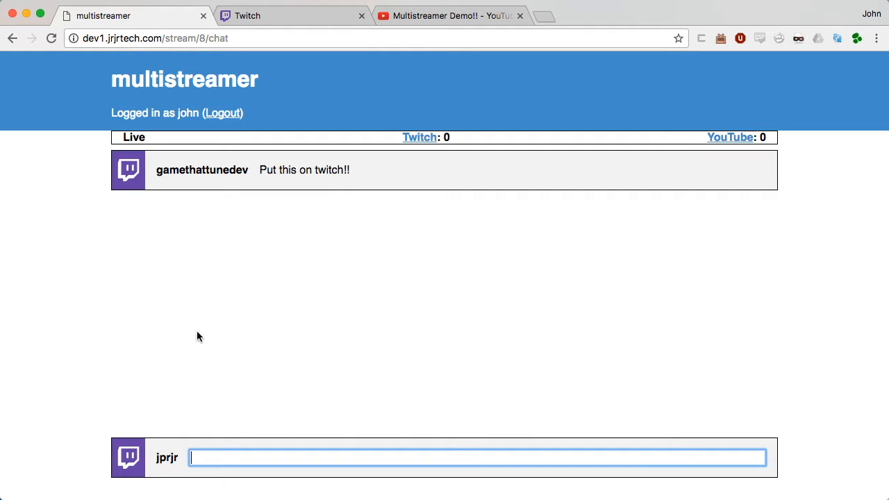
Step: Send a greeting from XChat, then reply 'Not too much, test' from the web chat as the IRC account
{"action": "key", "text": "super+Tab"}
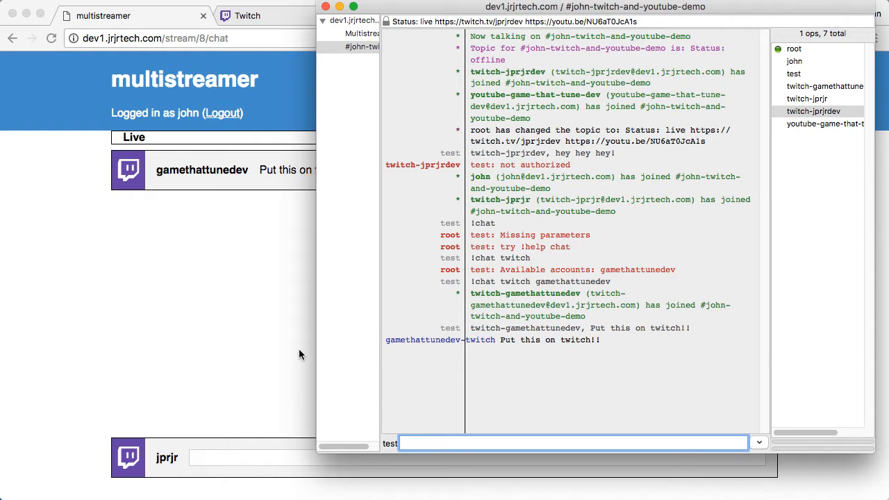
{"action": "type", "text": "Hey John, what's up?"}
{"action": "key", "text": "Return"}
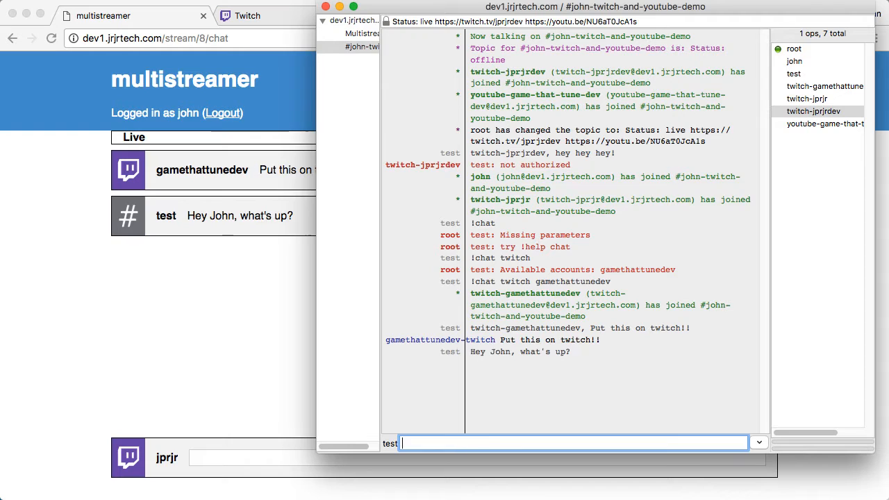
{"action": "left_click", "coordinate": [261, 329]}
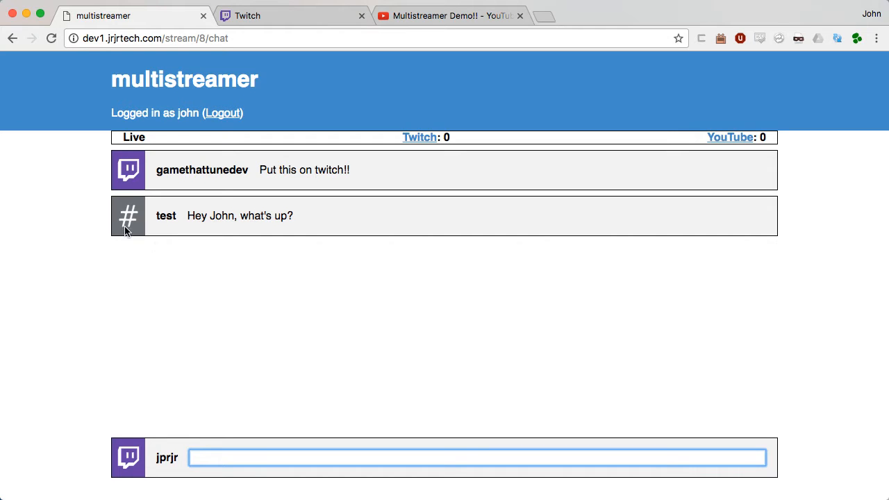
{"action": "left_click", "coordinate": [130, 457]}
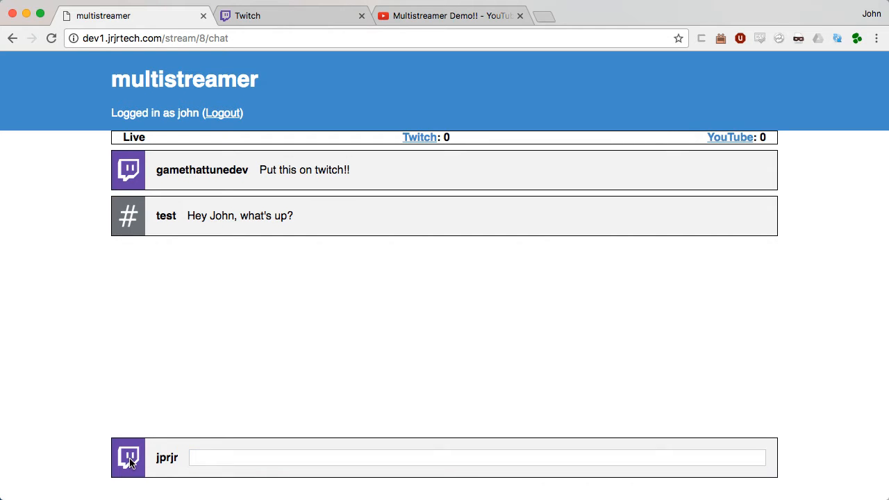
{"action": "left_click", "coordinate": [125, 305]}
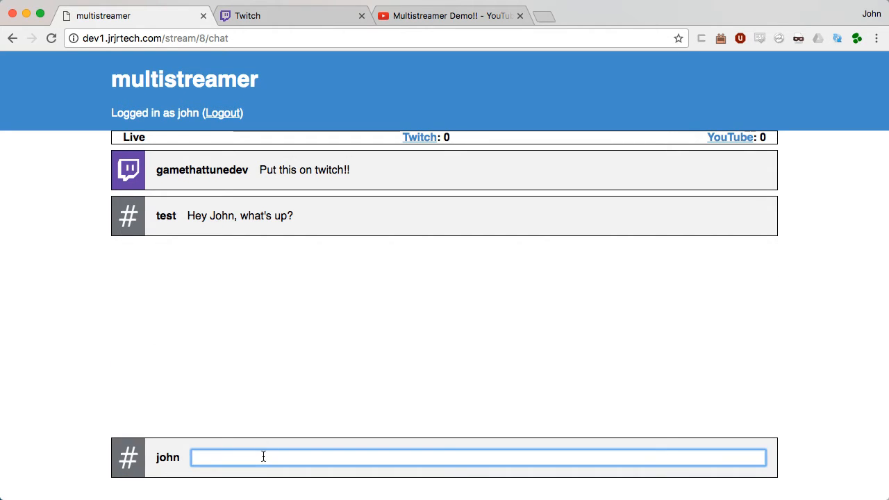
{"action": "type", "text": "Not too"}
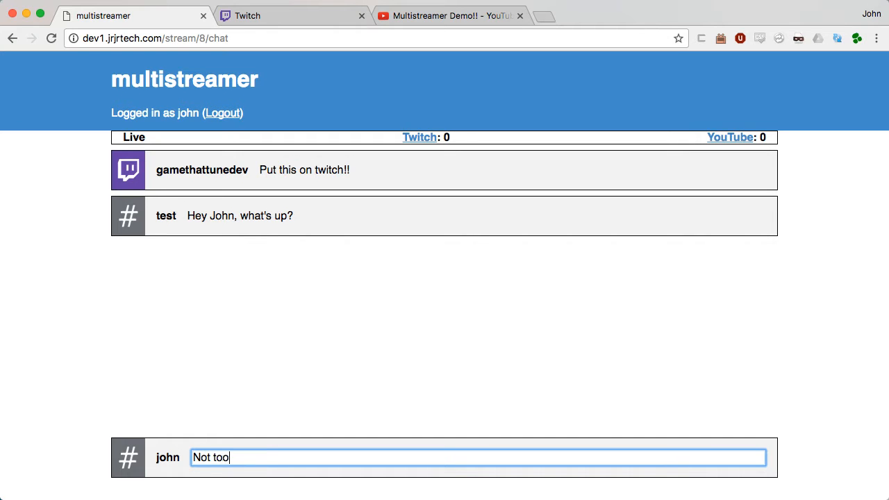
{"action": "type", "text": " much, test"}
{"action": "key", "text": "Return"}
Step: From XChat, privately message the web chat user 'Only you can see this'
{"action": "key", "text": "super+Tab"}
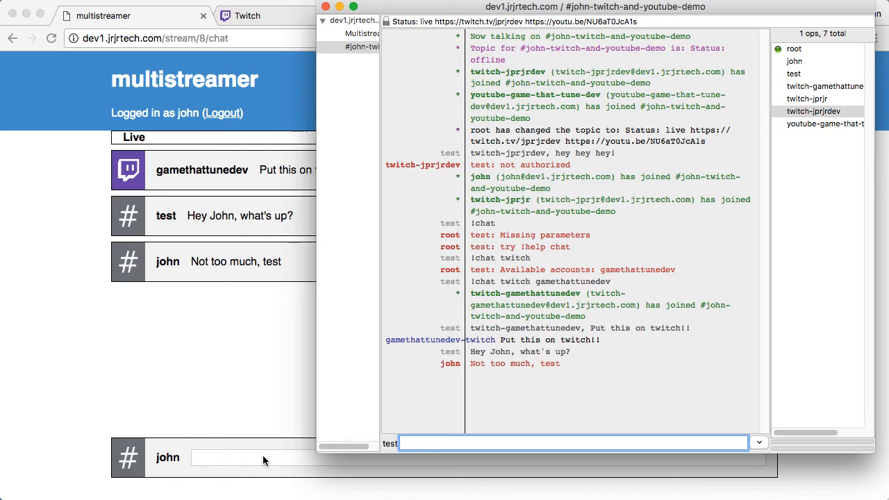
{"action": "type", "text": "/msg test"}
{"action": "key", "text": "BackSpace"}
{"action": "key", "text": "BackSpace"}
{"action": "key", "text": "BackSpace"}
{"action": "key", "text": "BackSpace"}
{"action": "key", "text": "BackSpace"}
{"action": "type", "text": "john Only you ca"}
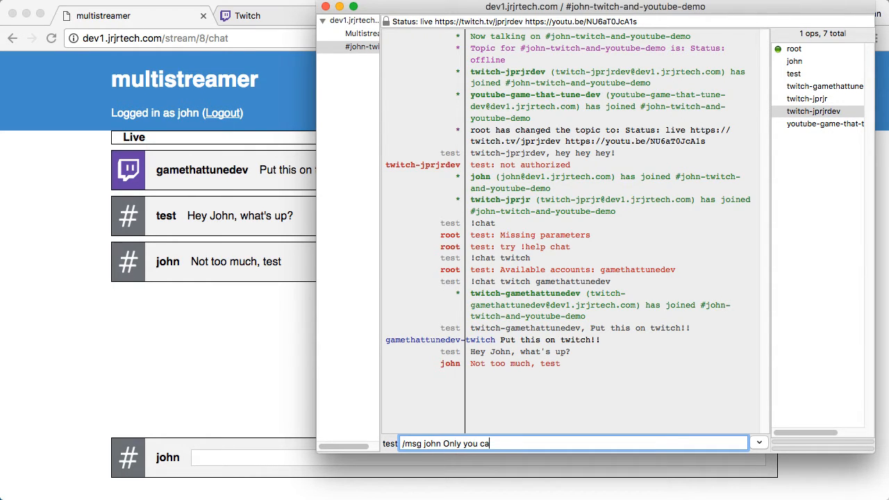
{"action": "type", "text": "n see this"}
{"action": "key", "text": "Return"}
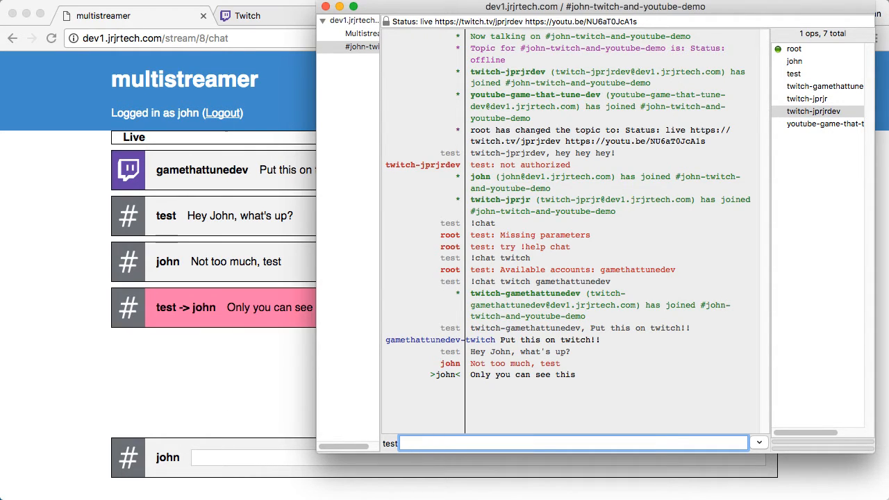
Step: From the web chat, send test the private message 'yay!!!!' with /msg
{"action": "key", "text": "super+Tab"}
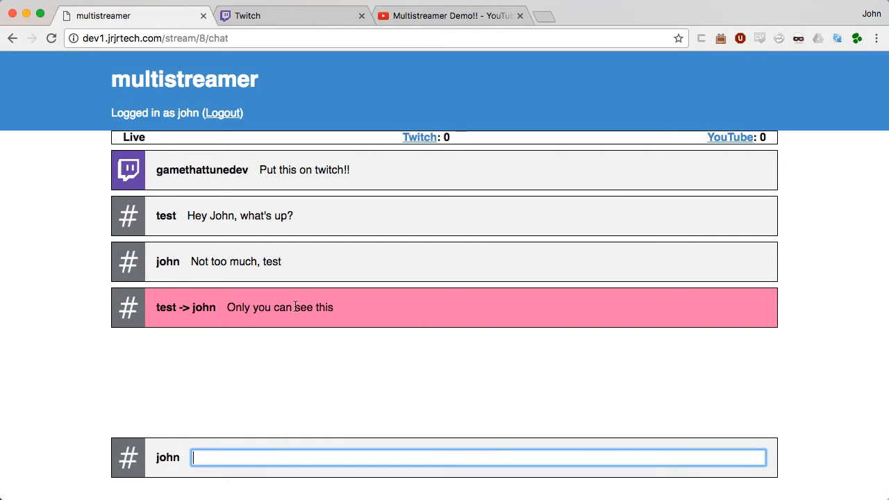
{"action": "type", "text": "/msg te"}
{"action": "key", "text": "super+l"}
{"action": "left_click", "coordinate": [278, 457]}
{"action": "type", "text": "st yay!!!!"}
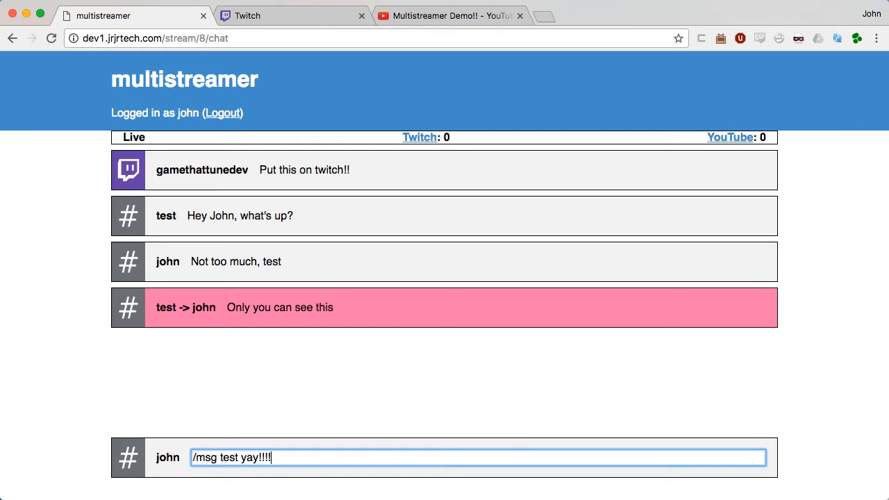
{"action": "key", "text": "Return"}
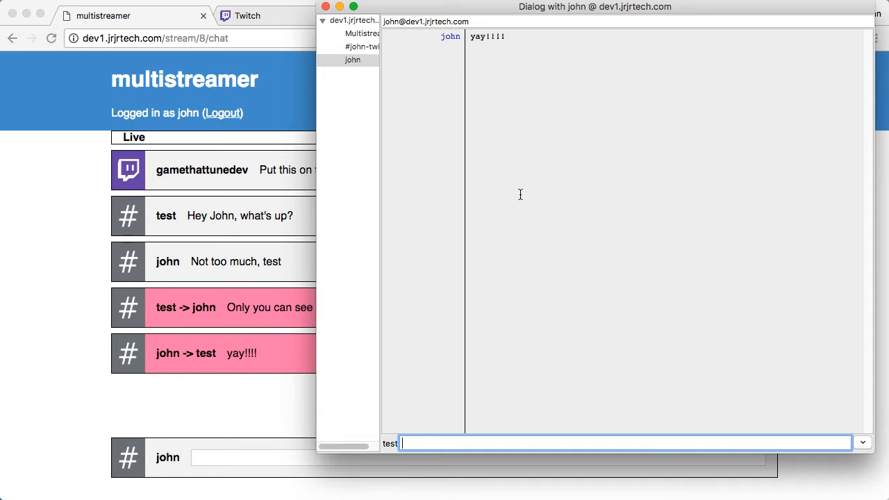
Step: Reply 'awesome' privately in XChat and return to the channel conversation
{"action": "type", "text": "awesome"}
{"action": "key", "text": "Return"}
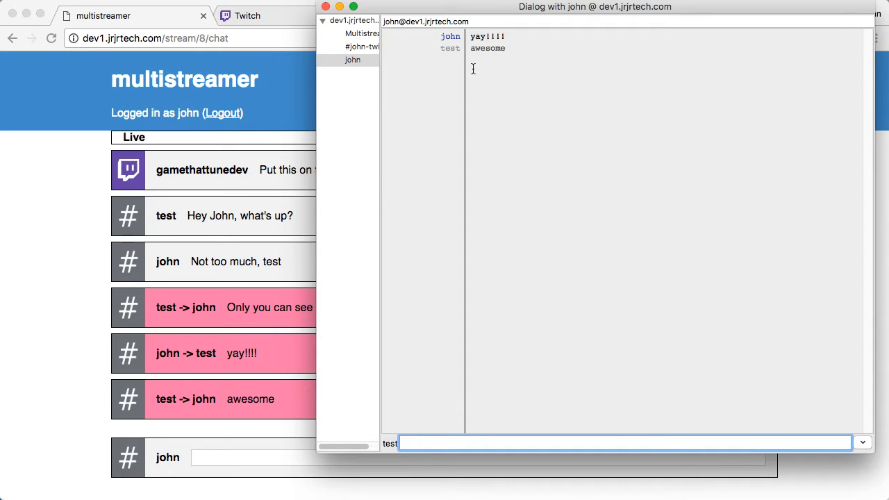
{"action": "left_click", "coordinate": [357, 47]}
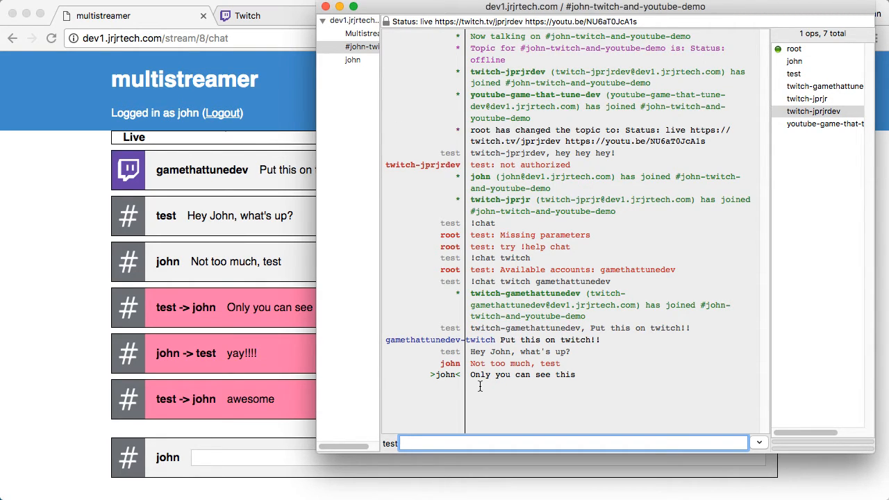
Step: Post the Twitch action '/me is really excited about this' and return to the multistreamer chat
{"action": "left_click", "coordinate": [233, 451]}
{"action": "left_click", "coordinate": [266, 21]}
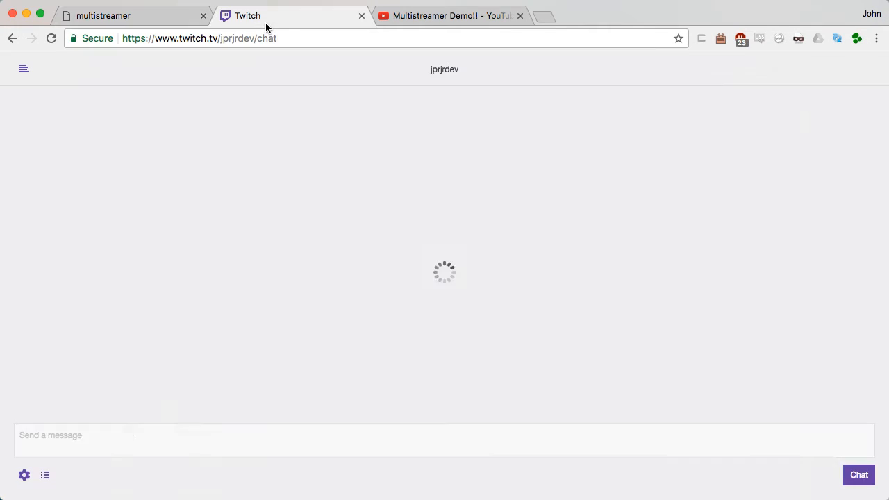
{"action": "type", "text": "/m"}
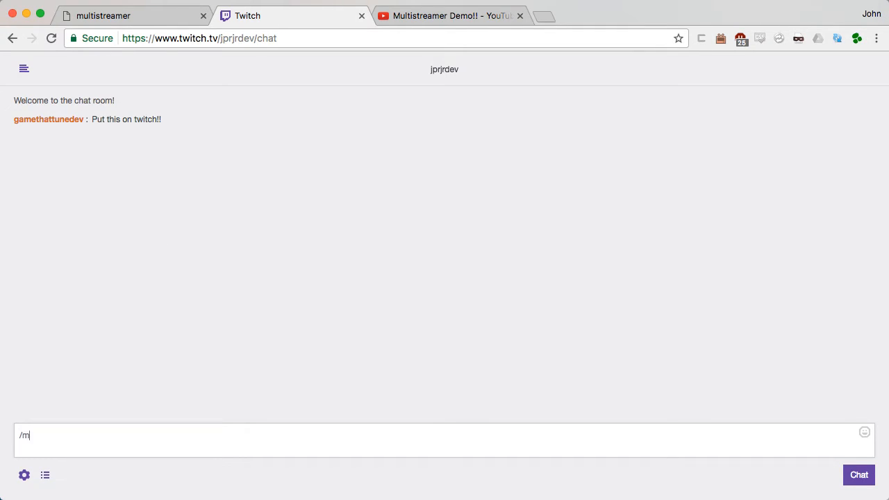
{"action": "type", "text": "e is really excited about this"}
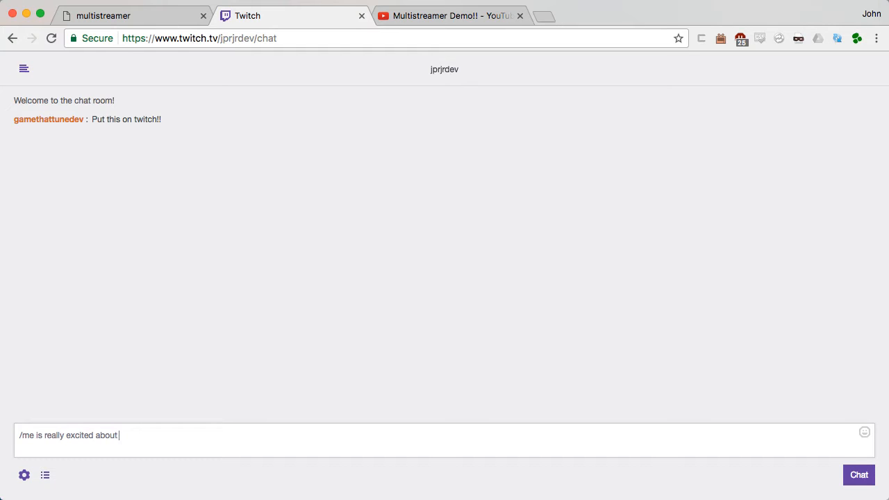
{"action": "key", "text": "Return"}
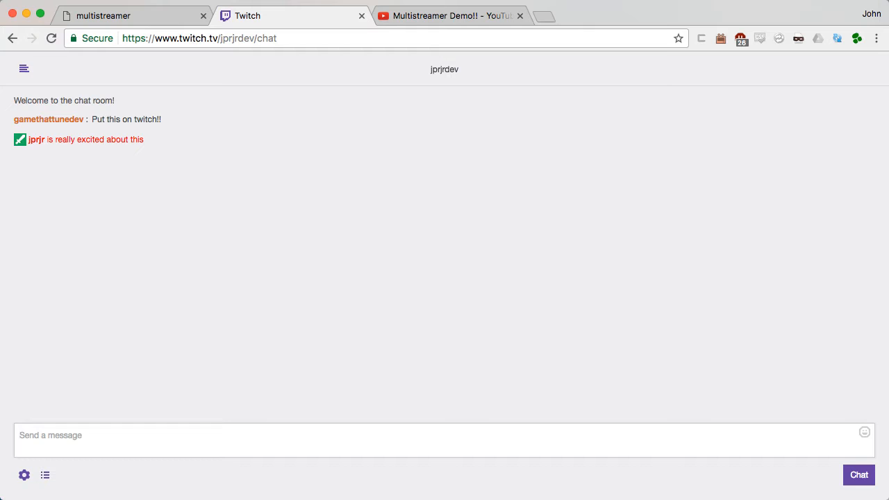
{"action": "left_click", "coordinate": [119, 21]}
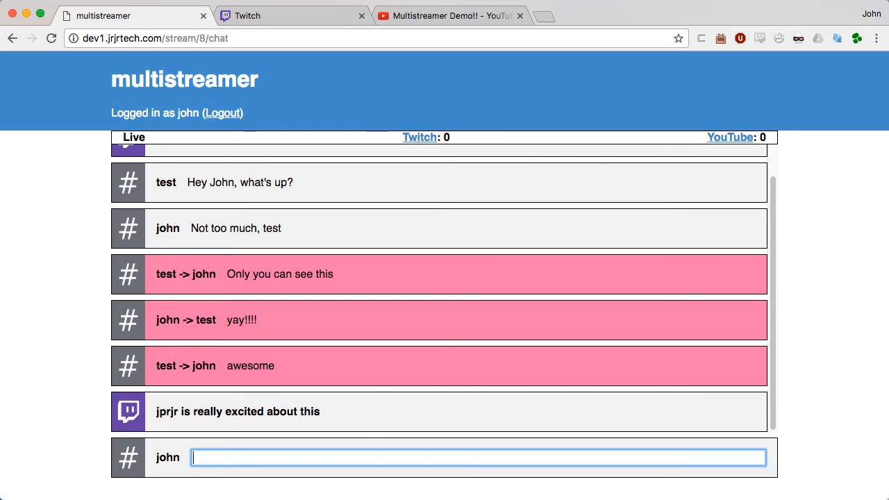
Step: Check the IRC client, then start and discard a /me message in the multistreamer chat
{"action": "key", "text": "super+Tab"}
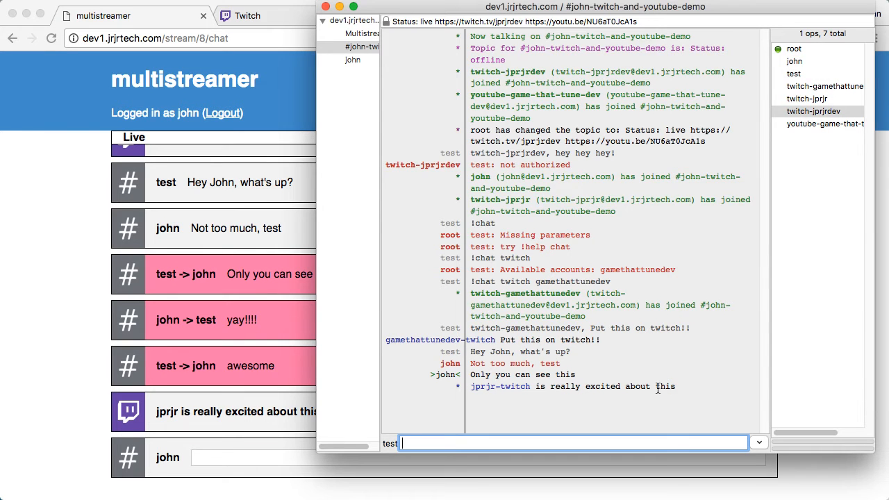
{"action": "left_click", "coordinate": [218, 457]}
{"action": "type", "text": "/me"}
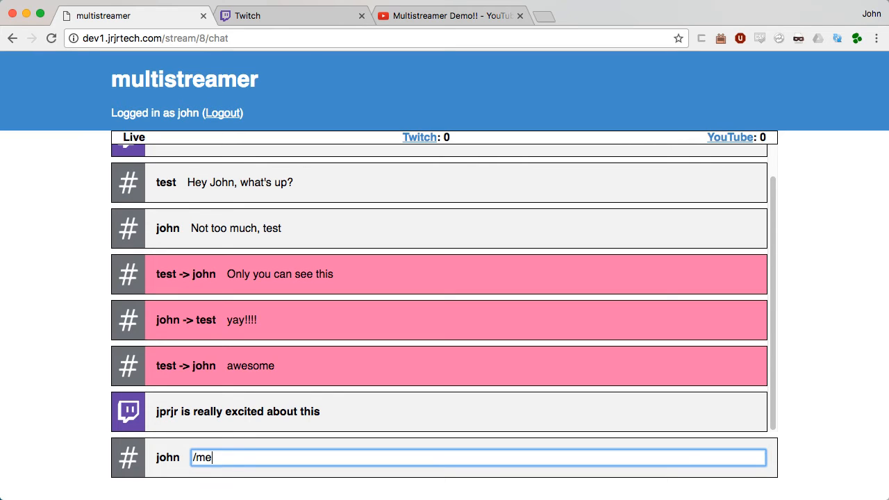
{"action": "key", "text": "BackSpace"}
{"action": "key", "text": "BackSpace"}
{"action": "key", "text": "BackSpace"}
Step: Post as gamethattunedev the emote '/me is very, very excited' and check it in Twitch chat
{"action": "left_click", "coordinate": [117, 464]}
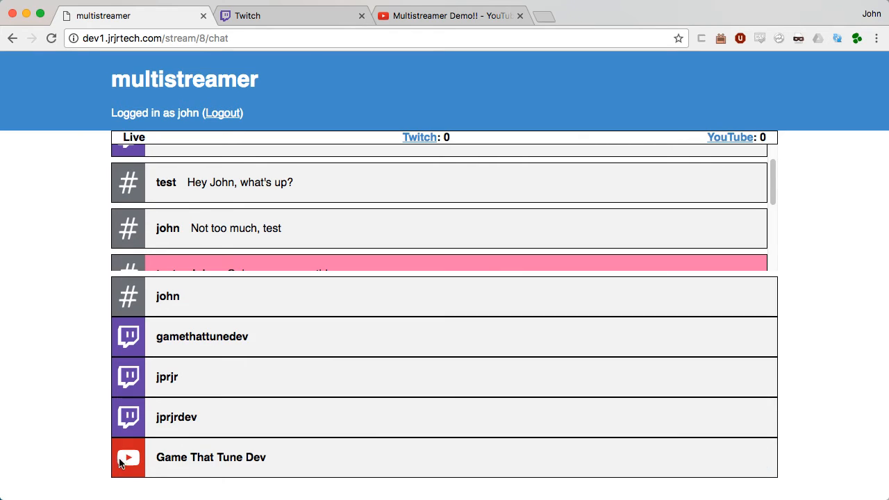
{"action": "left_click", "coordinate": [131, 386]}
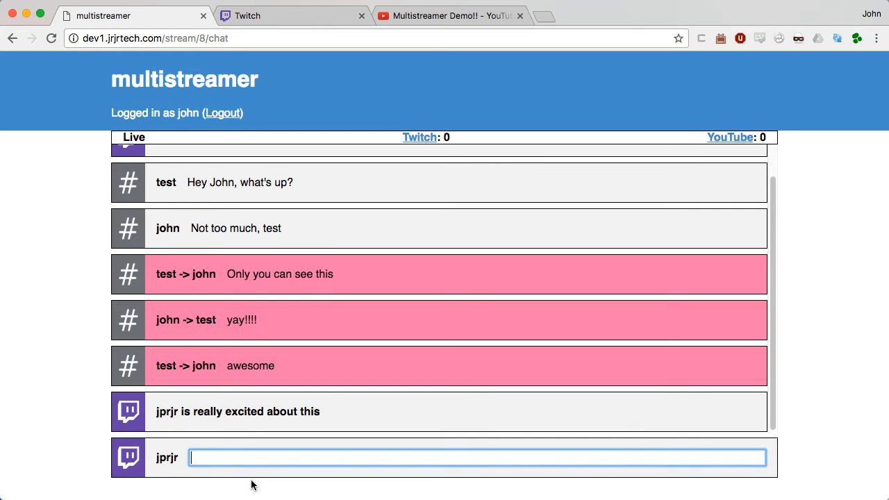
{"action": "type", "text": "/me i"}
{"action": "left_click", "coordinate": [132, 464]}
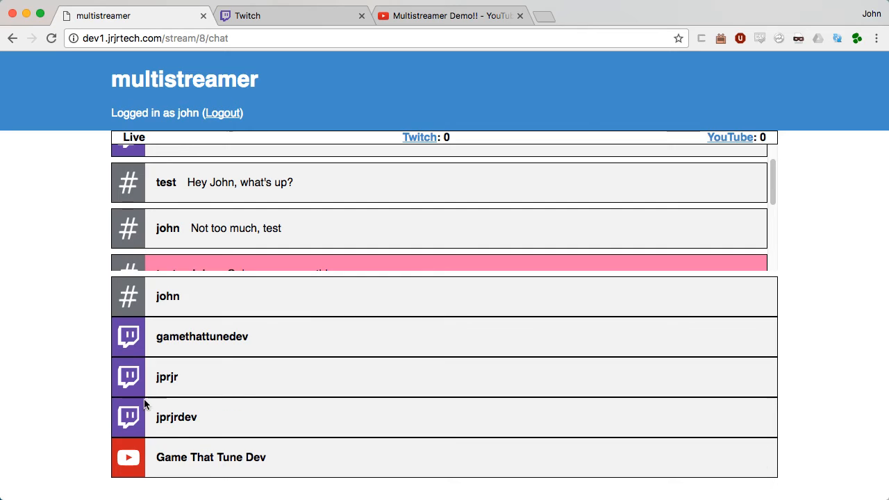
{"action": "left_click", "coordinate": [132, 337]}
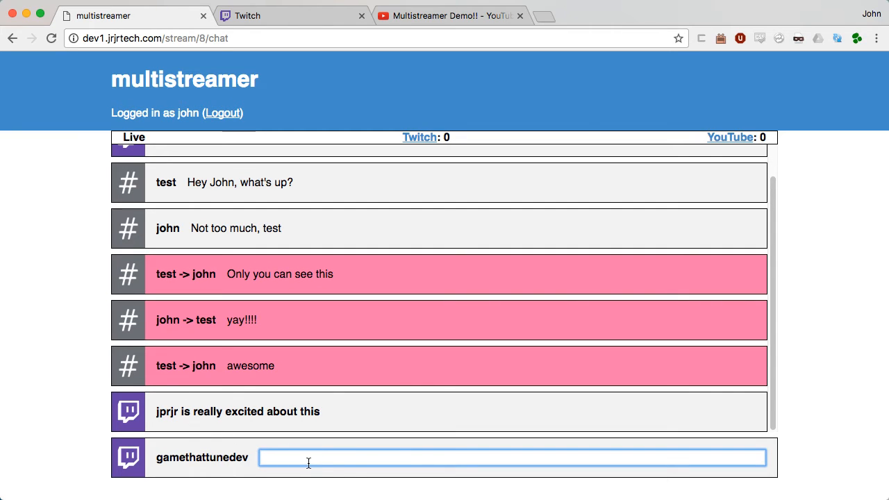
{"action": "type", "text": "/me is very, very excited"}
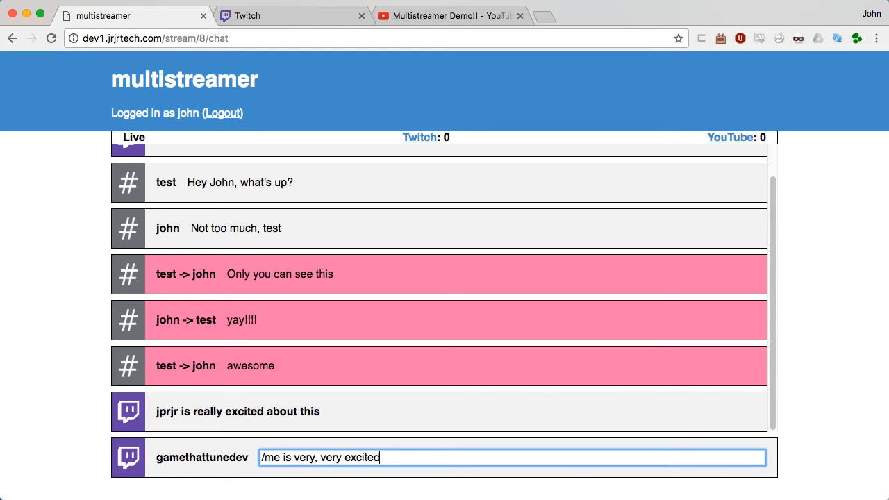
{"action": "key", "text": "Return"}
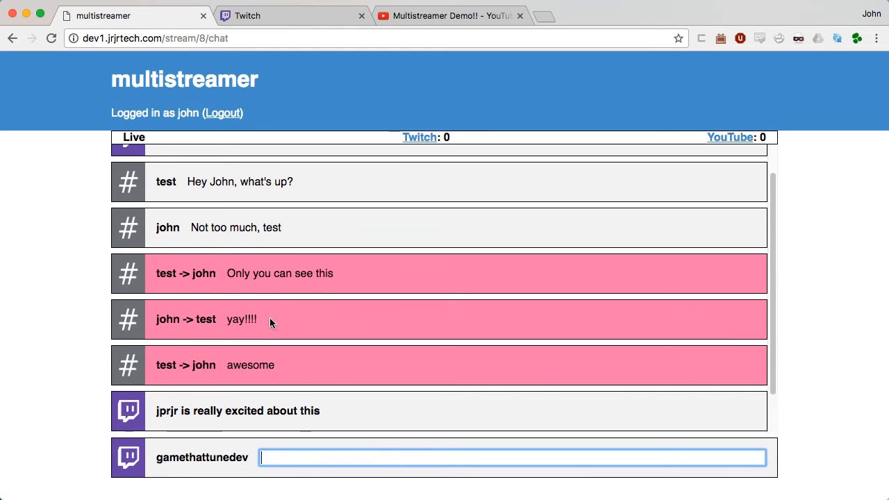
{"action": "left_click", "coordinate": [312, 15]}
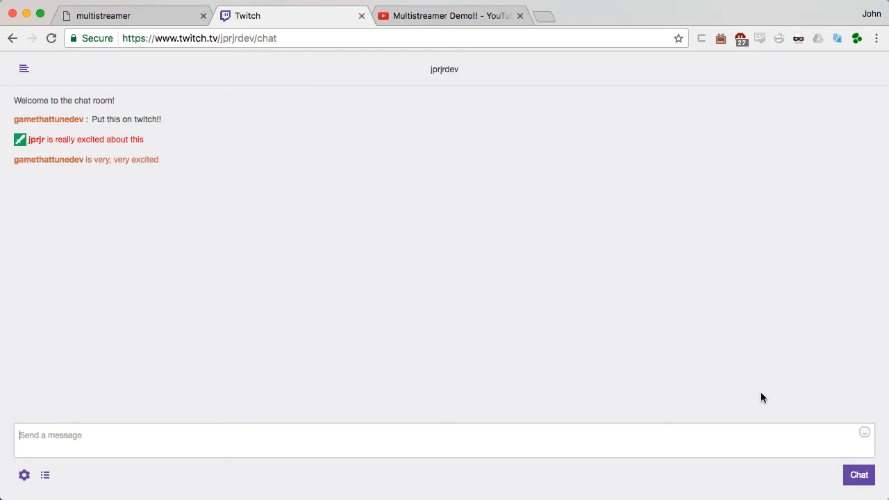
Step: From XChat send '/me twitch-gamethattunedev is emoting but it's really weird' and return to multistreamer
{"action": "key", "text": "super+Tab"}
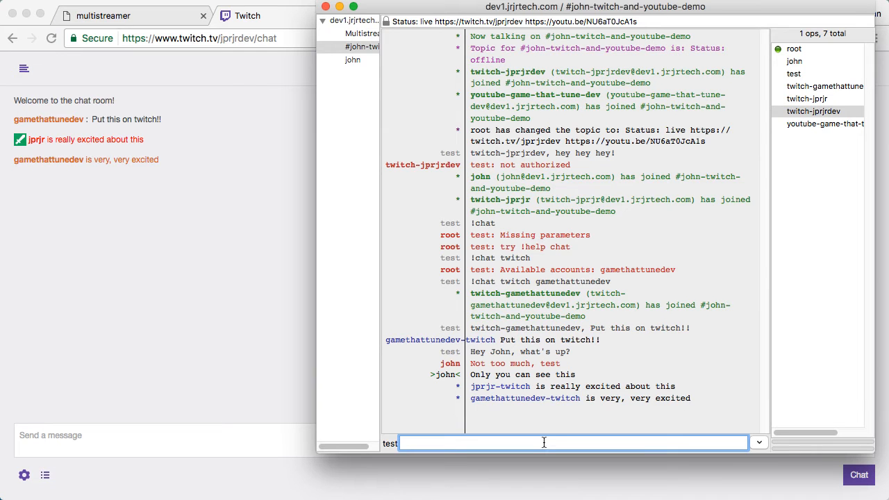
{"action": "type", "text": "/me "}
{"action": "type", "text": "ga"}
{"action": "key", "text": "BackSpace"}
{"action": "key", "text": "BackSpace"}
{"action": "type", "text": "twitch-ga"}
{"action": "key", "text": "Tab"}
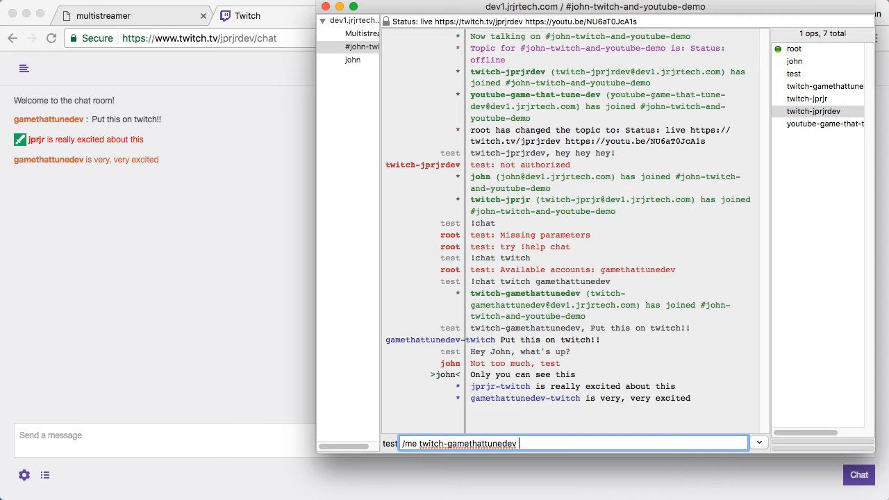
{"action": "type", "text": "is emoting but it's really weird"}
{"action": "key", "text": "Return"}
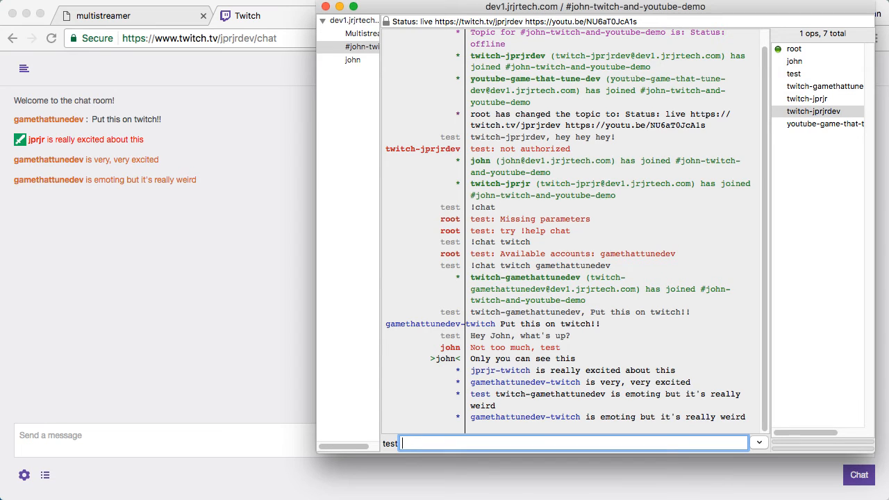
{"action": "left_click", "coordinate": [153, 18]}
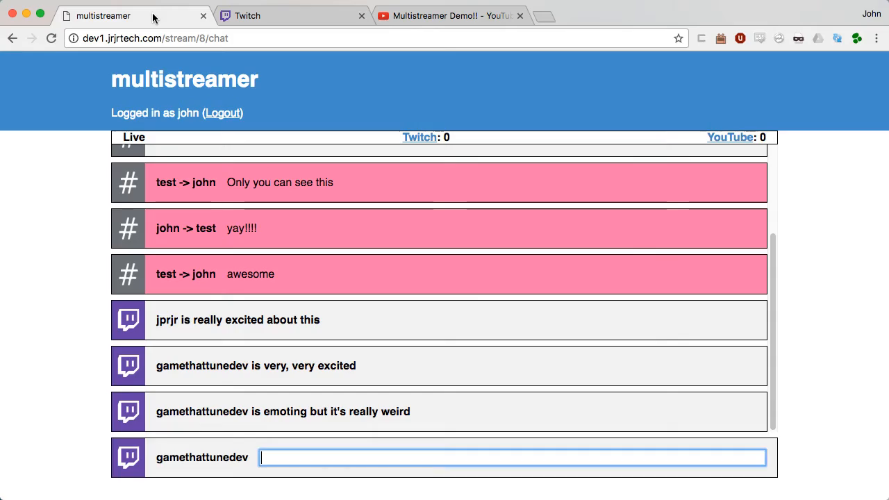
Step: Go to the multistreamer home page, review the Accounts list, and reopen the stream's chat
{"action": "left_click", "coordinate": [184, 89]}
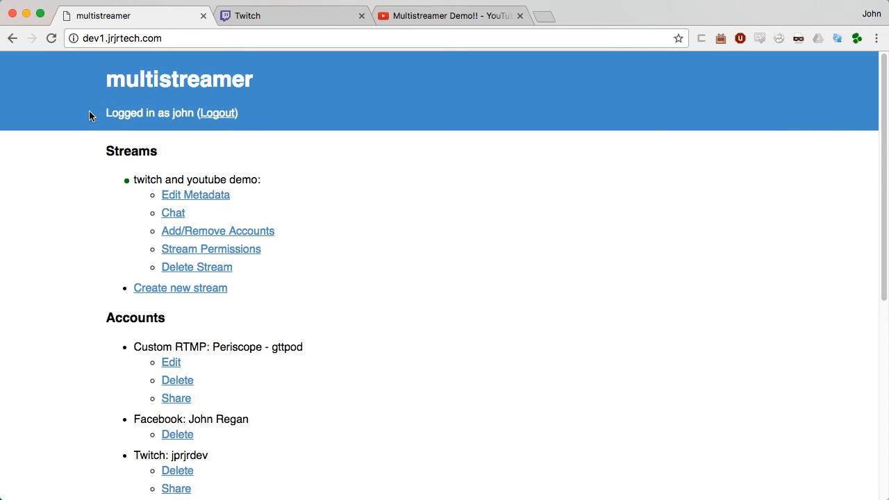
{"action": "scroll", "coordinate": [94, 146], "scroll_direction": "down", "scroll_amount": 10}
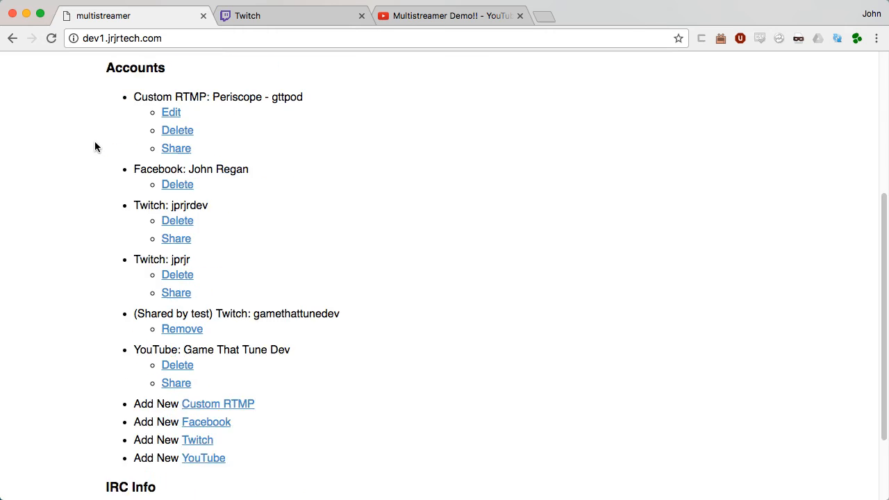
{"action": "scroll", "coordinate": [95, 147], "scroll_direction": "up", "scroll_amount": 5}
{"action": "scroll", "coordinate": [96, 146], "scroll_direction": "down", "scroll_amount": 3}
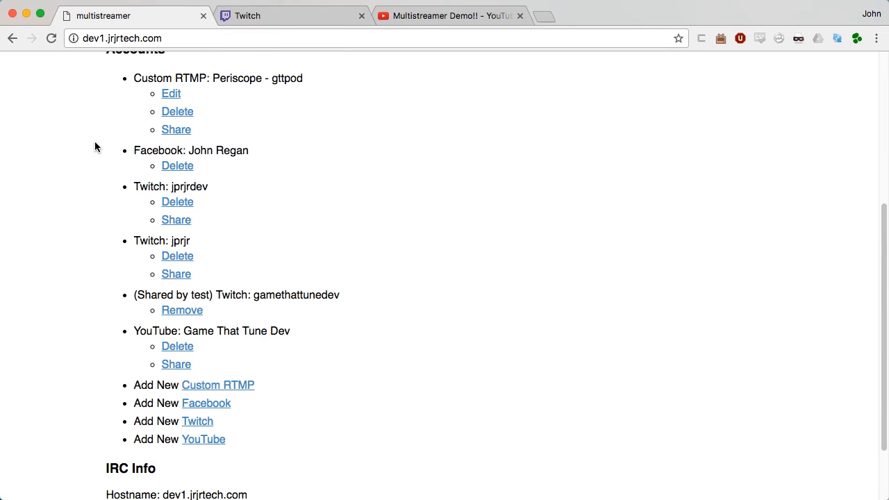
{"action": "scroll", "coordinate": [95, 146], "scroll_direction": "up", "scroll_amount": 8}
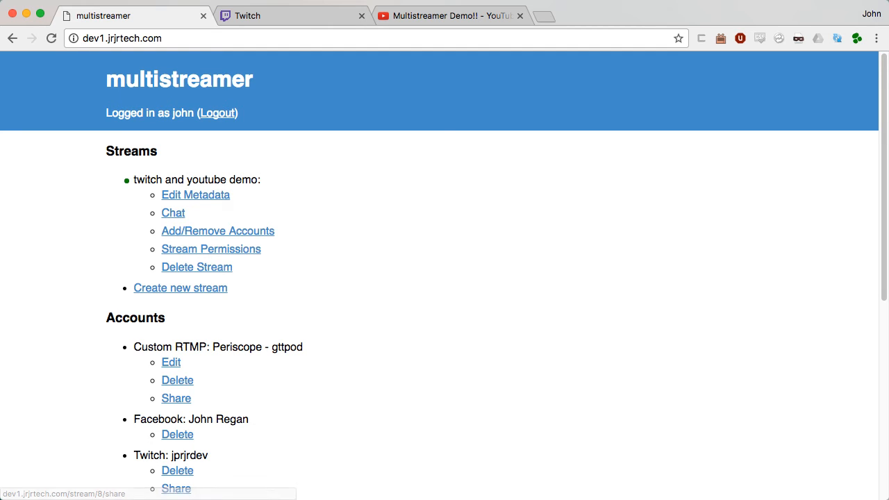
{"action": "key", "text": "super+Tab"}
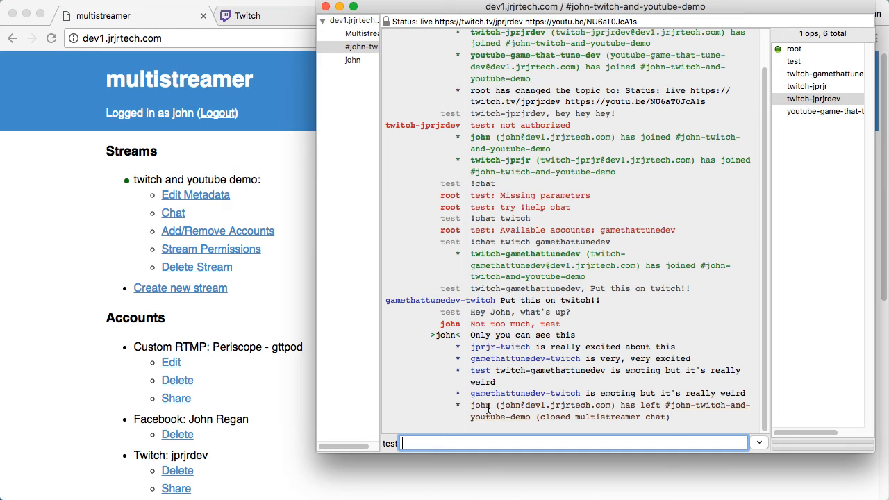
{"action": "left_click", "coordinate": [157, 212]}
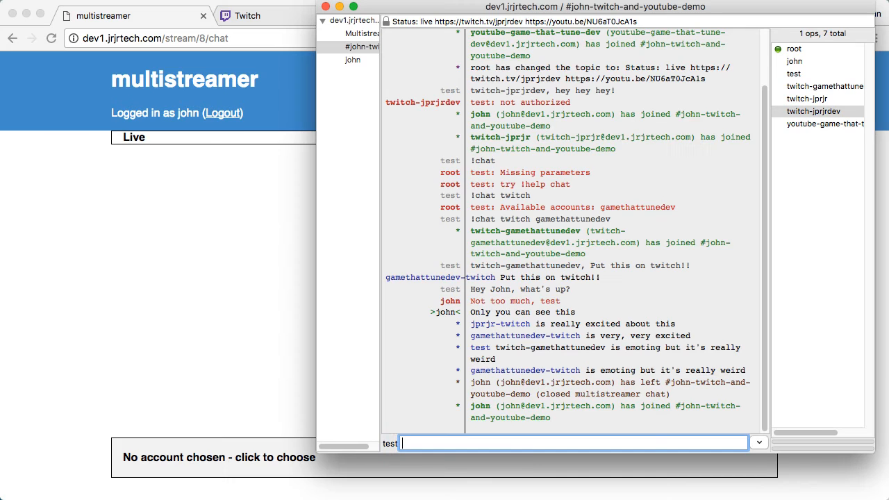
Step: From XChat as test, send a 'you're stupid' message addressed to the web chat user
{"action": "key", "text": "super+Tab"}
{"action": "type", "text": "Hey John, you're stupid"}
{"action": "key", "text": "Return"}
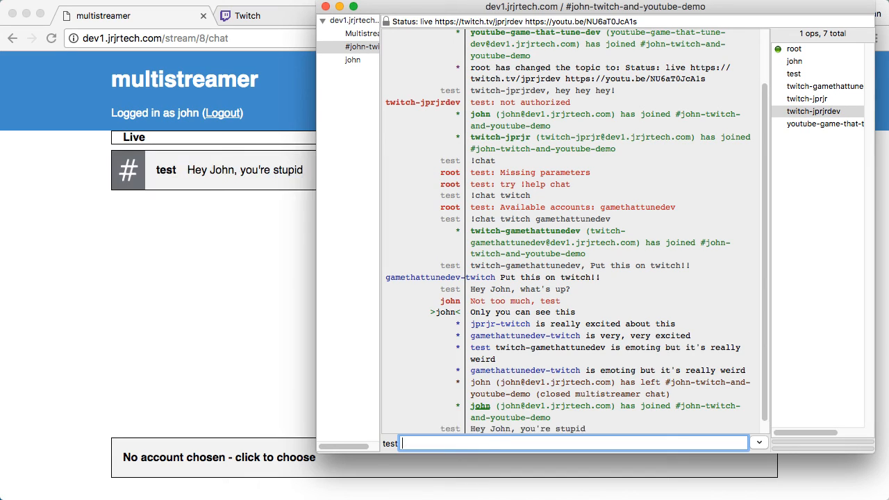